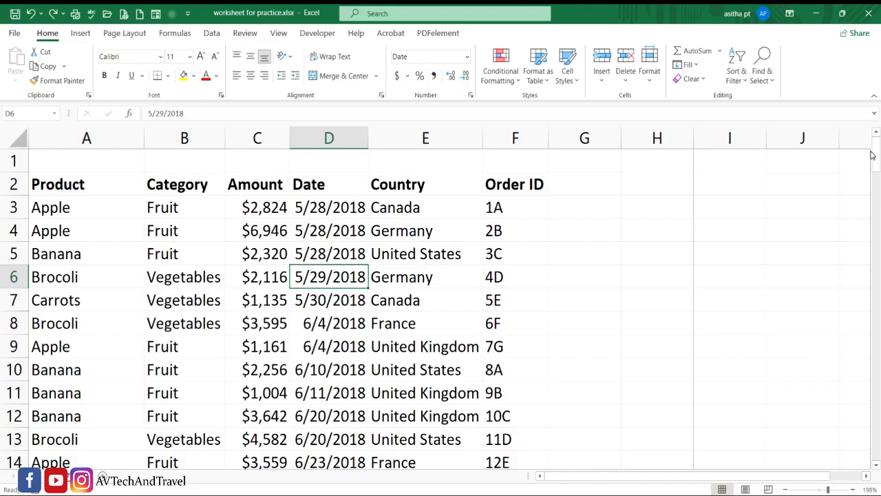
Open the print preview of the workbook twice and return to the worksheet each time.
{"action": "left_click_drag", "start_coordinate": [878, 155], "coordinate": [846, 126]}
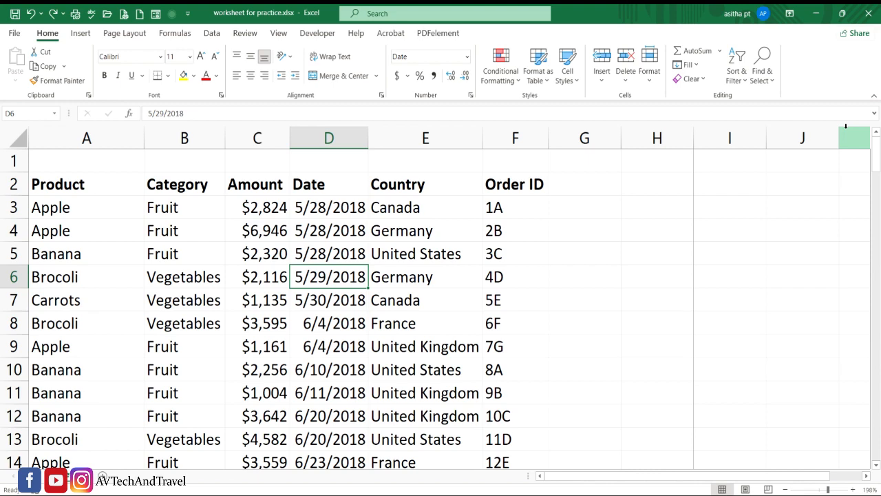
{"action": "key", "text": "ctrl+p"}
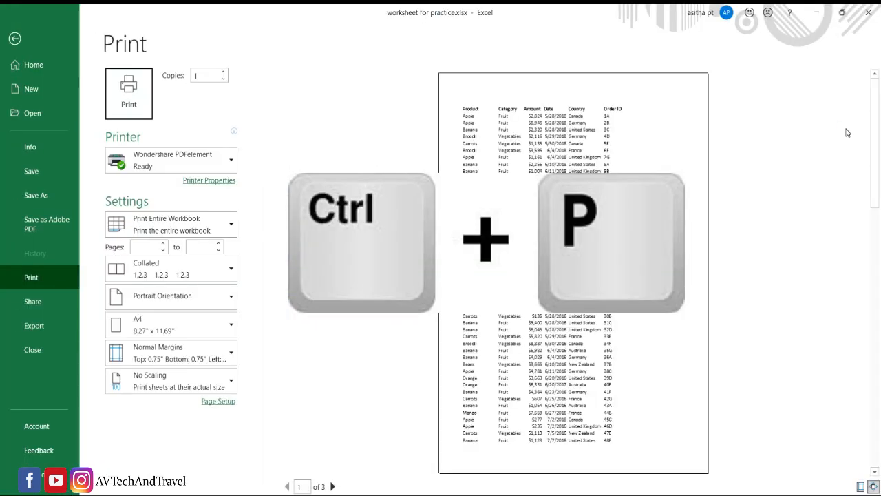
{"action": "left_click", "coordinate": [17, 40]}
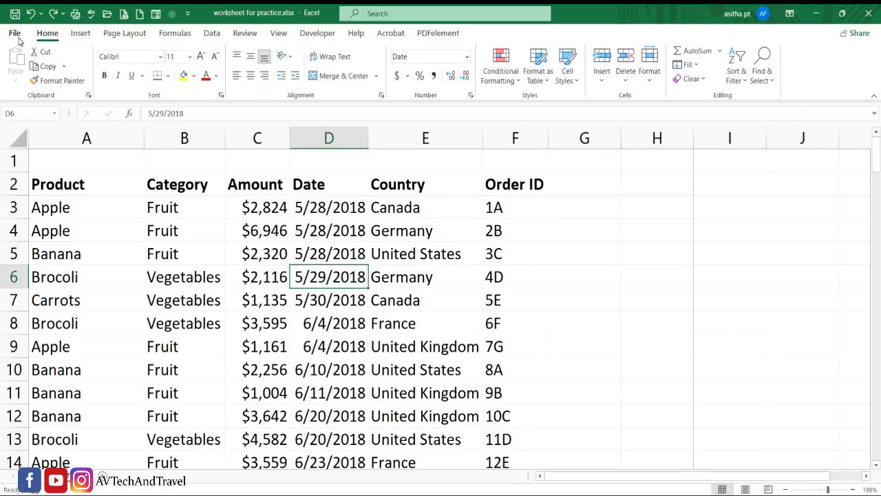
{"action": "left_click", "coordinate": [14, 33]}
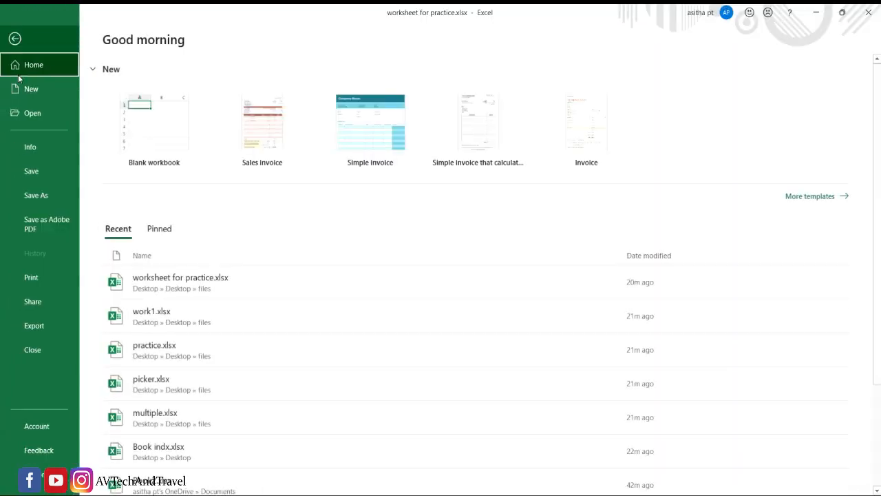
{"action": "left_click", "coordinate": [33, 278]}
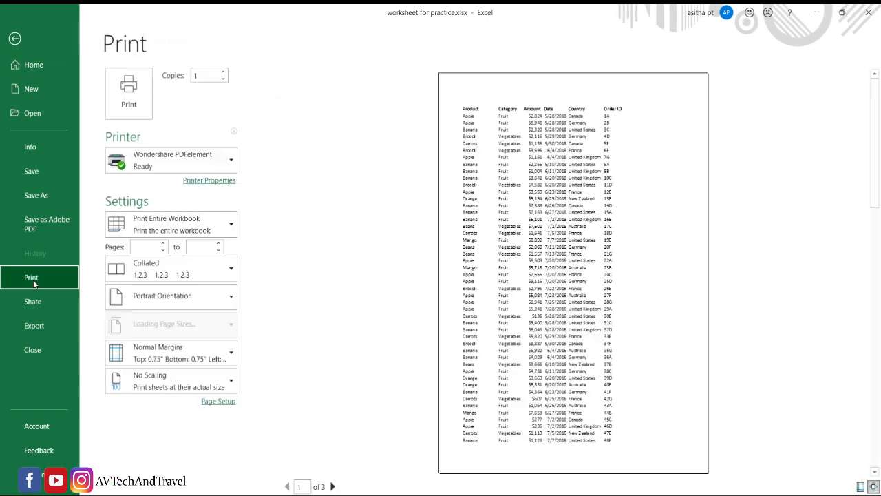
{"action": "left_click", "coordinate": [15, 39]}
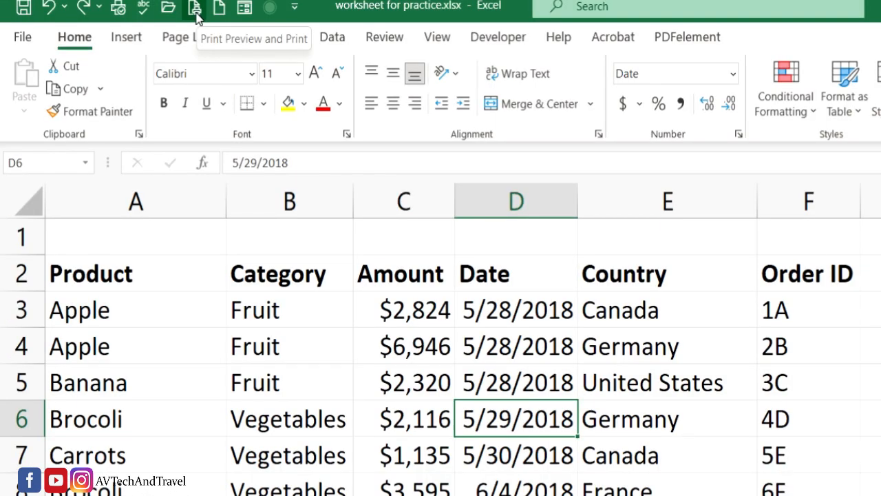
Check which print commands the Quick Access Toolbar offers, and page through the workbook's print preview.
{"action": "left_click", "coordinate": [294, 10]}
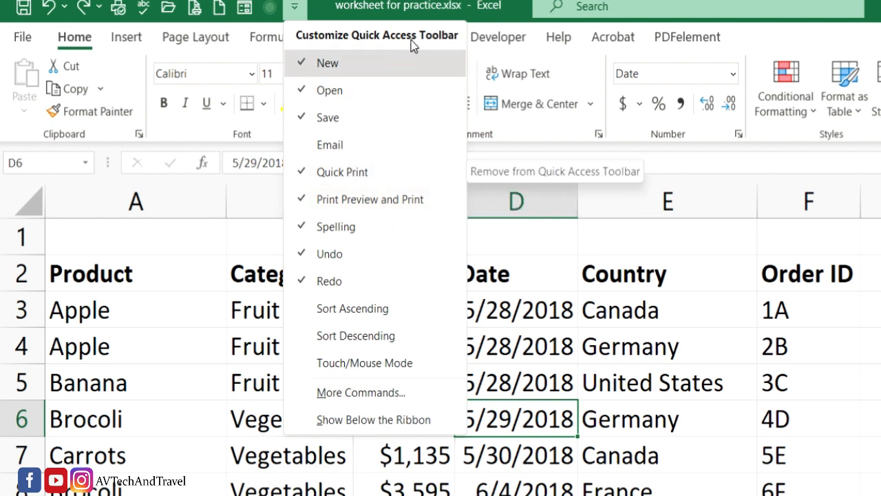
{"action": "left_click", "coordinate": [446, 3]}
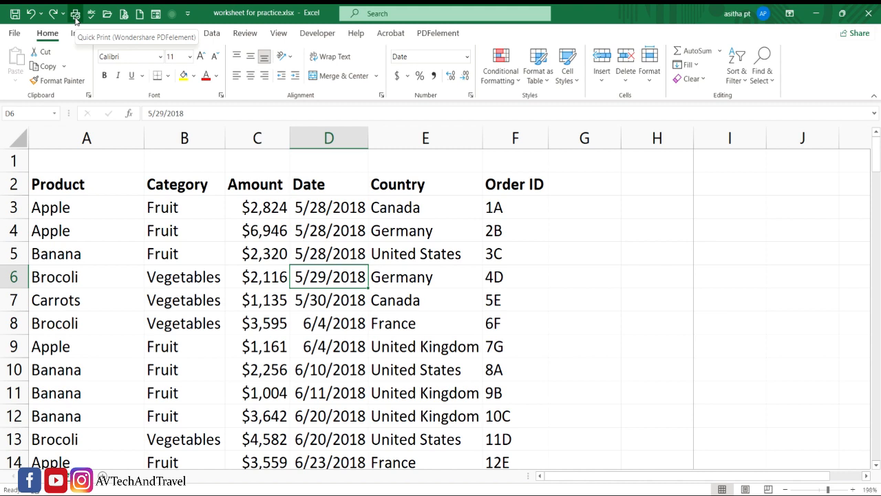
{"action": "left_click", "coordinate": [124, 14]}
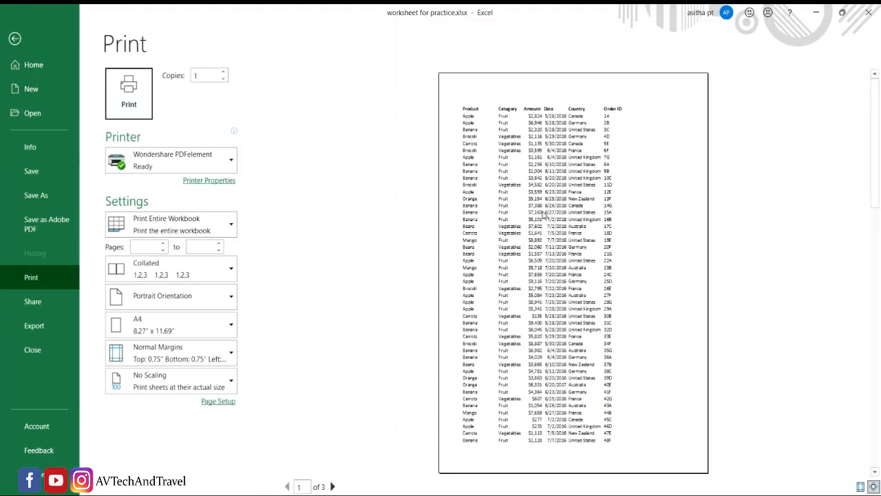
{"action": "left_click", "coordinate": [332, 487]}
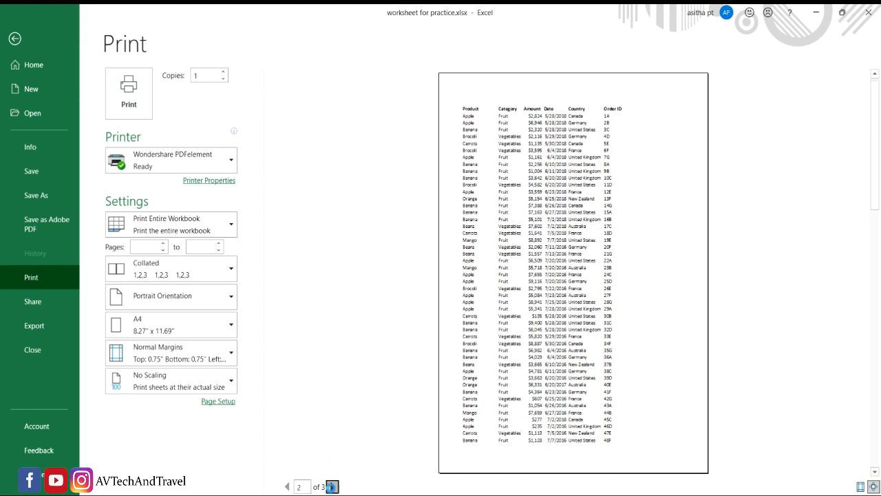
{"action": "left_click", "coordinate": [333, 487]}
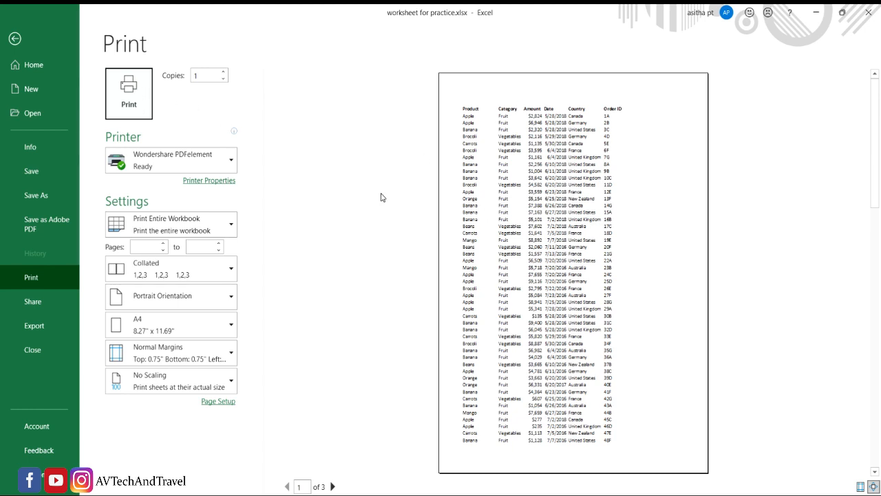
Set the number of copies to 2 and view the list of available printers without changing the selection.
{"action": "left_click", "coordinate": [225, 73]}
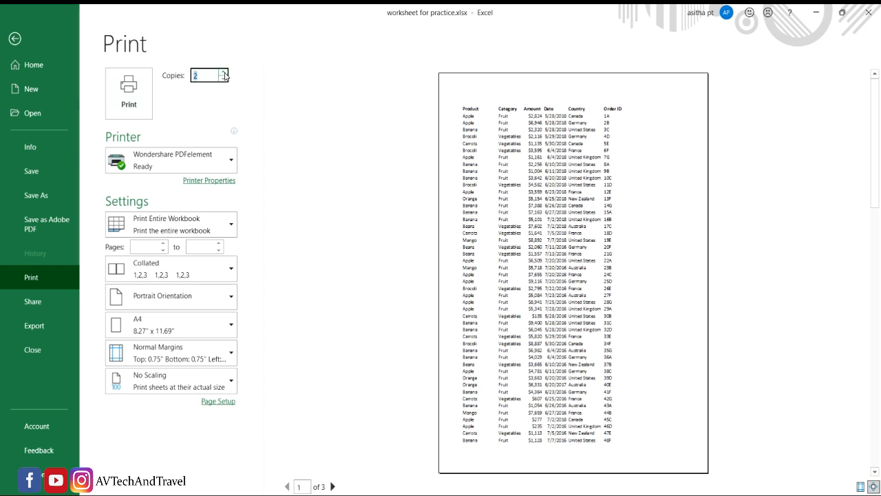
{"action": "left_click", "coordinate": [238, 102]}
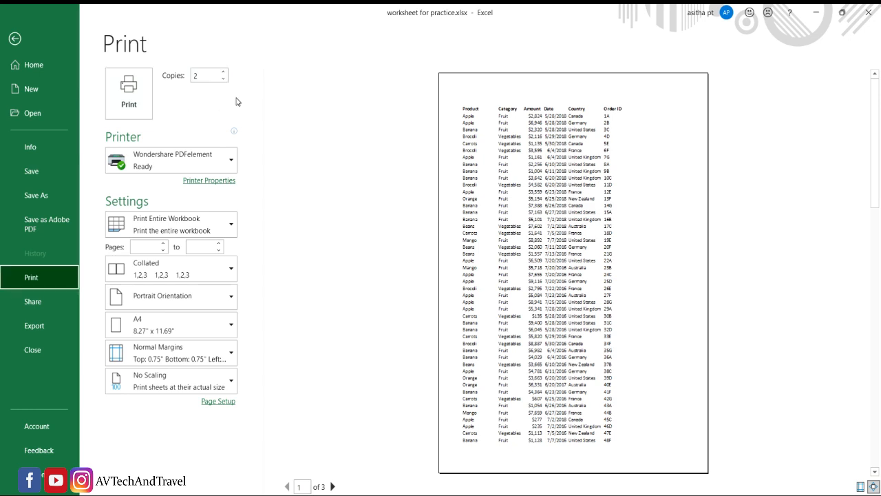
{"action": "left_click", "coordinate": [164, 164]}
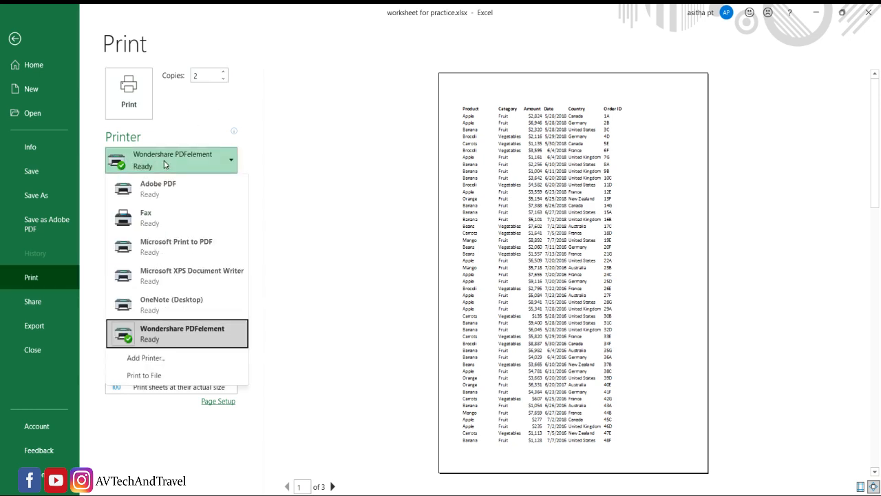
{"action": "left_click", "coordinate": [201, 130]}
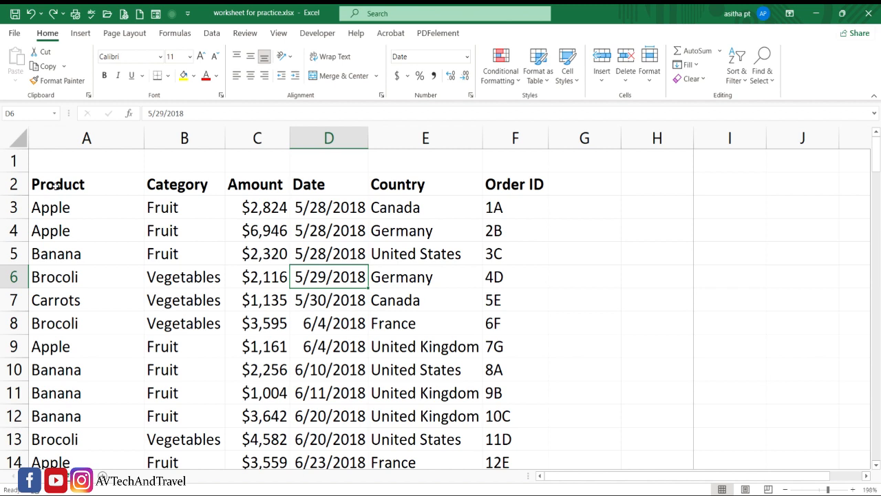
Set cells A2:C74, covering the Product, Category and Amount columns, as the print area.
{"action": "left_click_drag", "start_coordinate": [58, 184], "coordinate": [250, 392]}
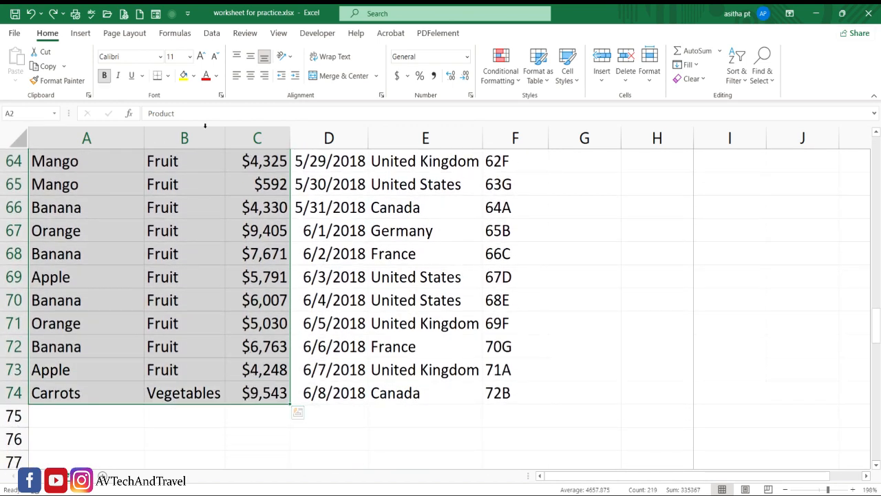
{"action": "left_click", "coordinate": [137, 36]}
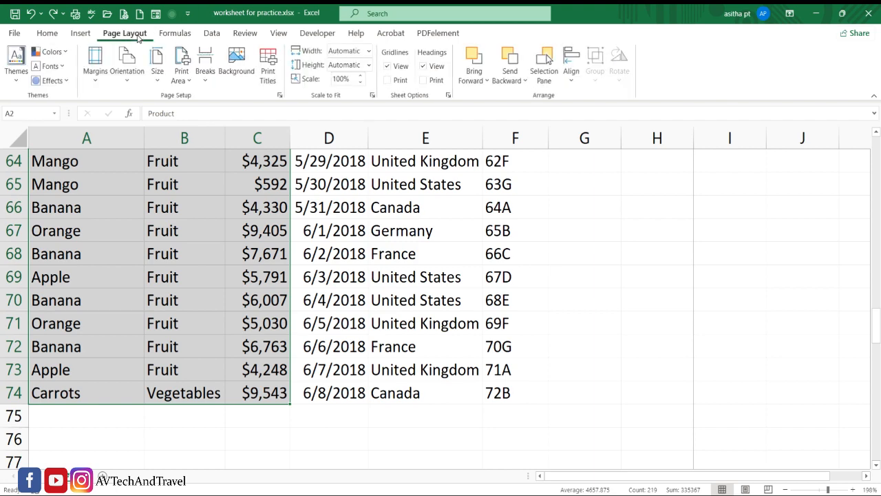
{"action": "left_click", "coordinate": [182, 80]}
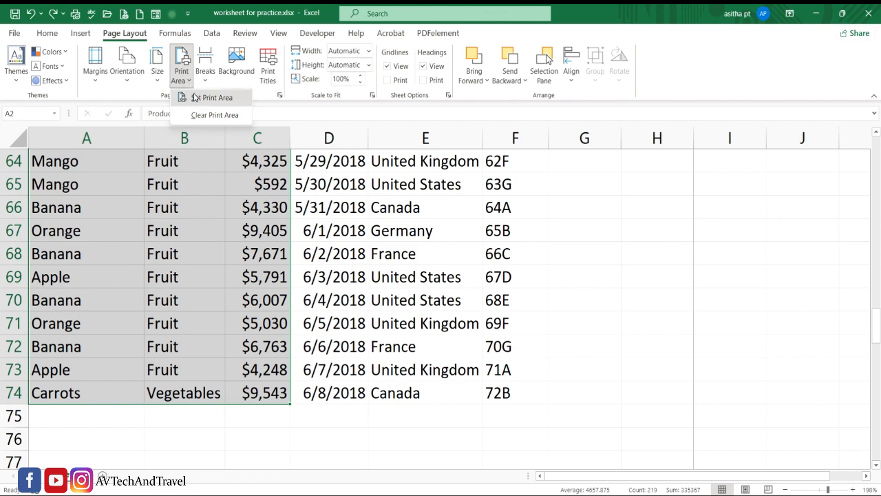
{"action": "left_click", "coordinate": [196, 100]}
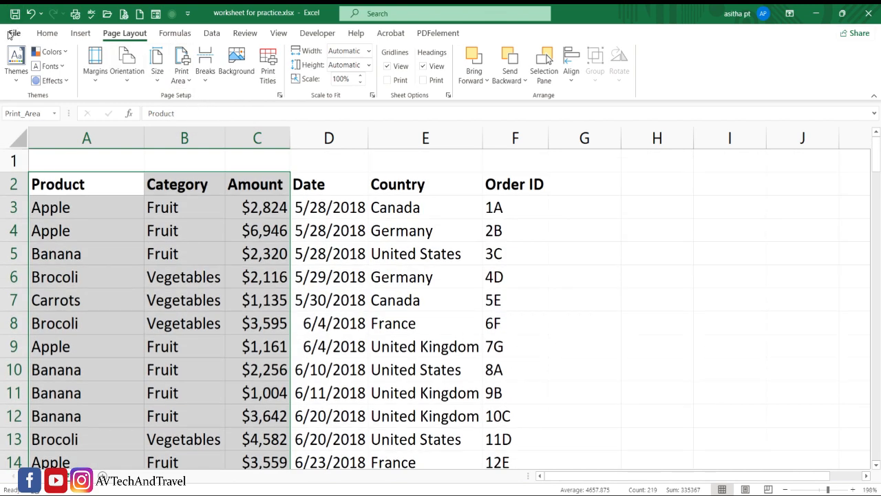
Check both pages of the defined print area in the print preview.
{"action": "left_click", "coordinate": [124, 14]}
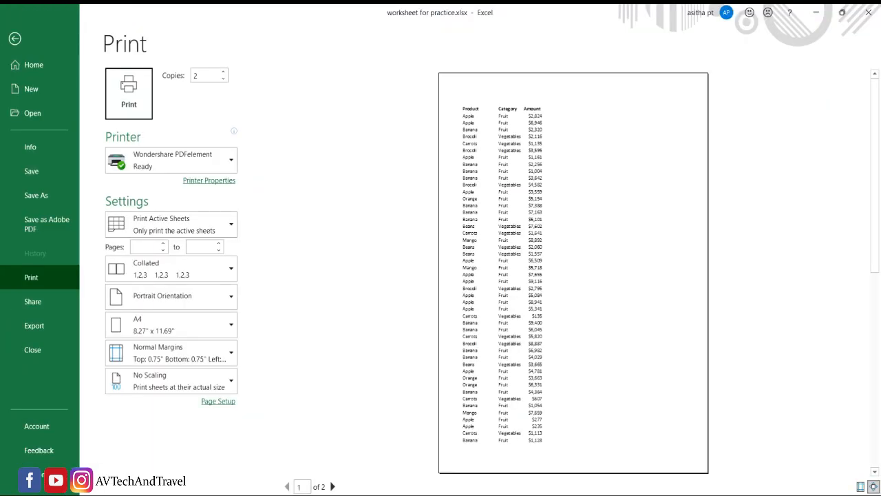
{"action": "left_click", "coordinate": [333, 485]}
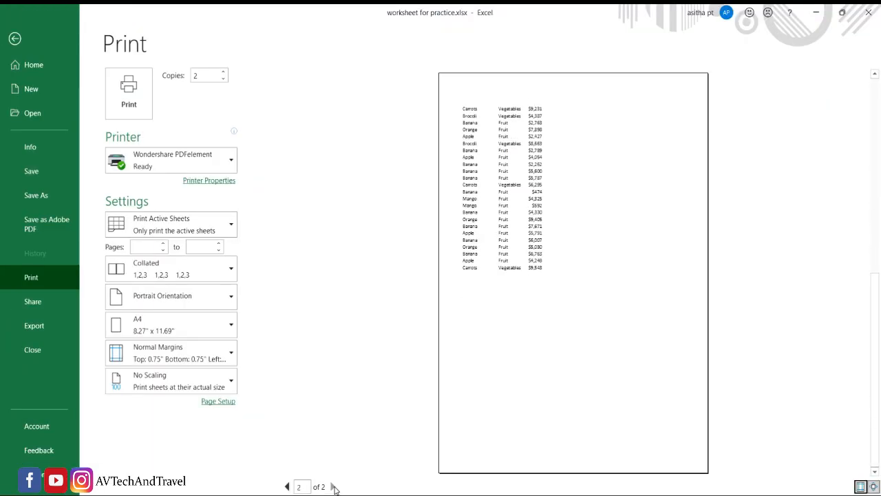
{"action": "left_click", "coordinate": [287, 486]}
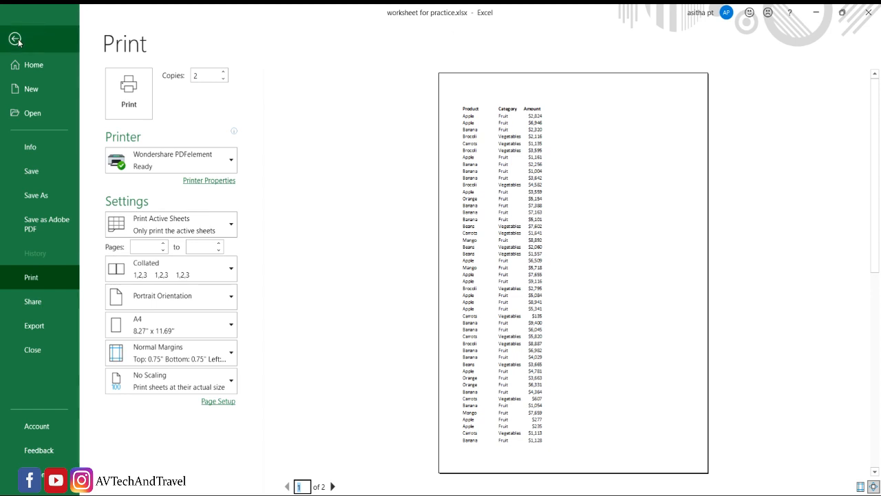
Enable Ignore Print Area in the print settings, and clear the print area from the worksheet.
{"action": "left_click", "coordinate": [216, 228]}
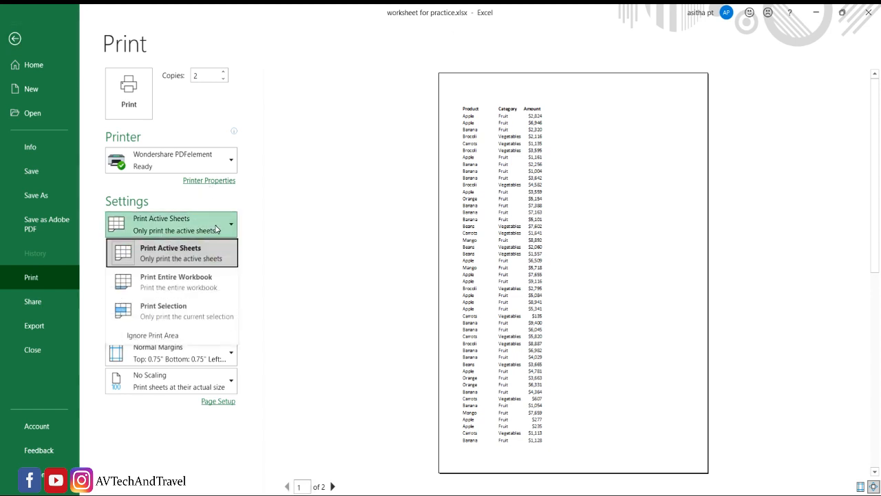
{"action": "left_click", "coordinate": [179, 336]}
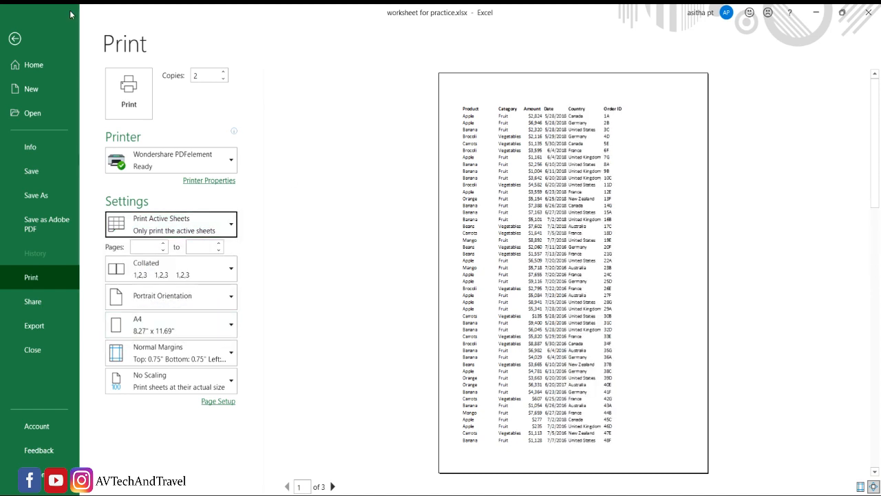
{"action": "left_click", "coordinate": [15, 39]}
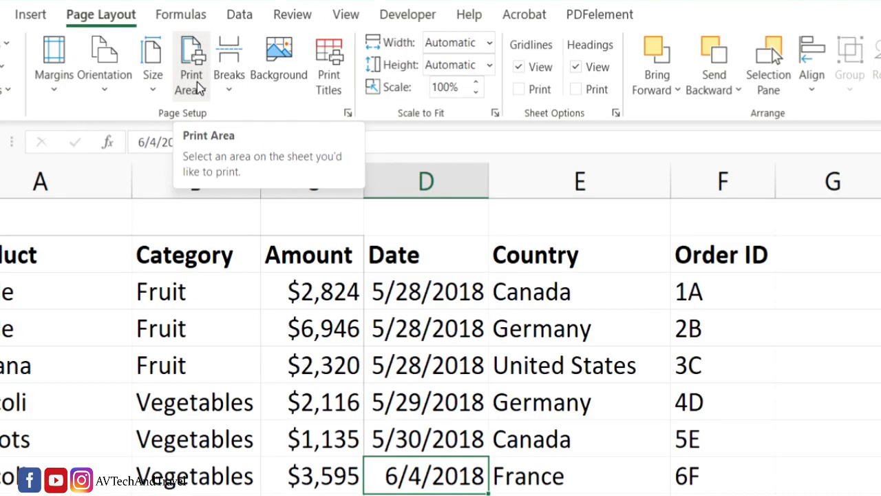
{"action": "left_click", "coordinate": [198, 88]}
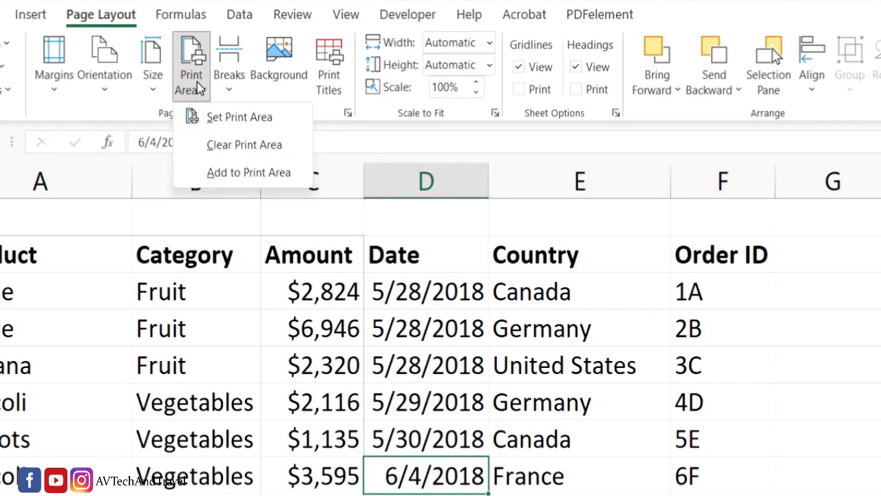
{"action": "left_click", "coordinate": [242, 146]}
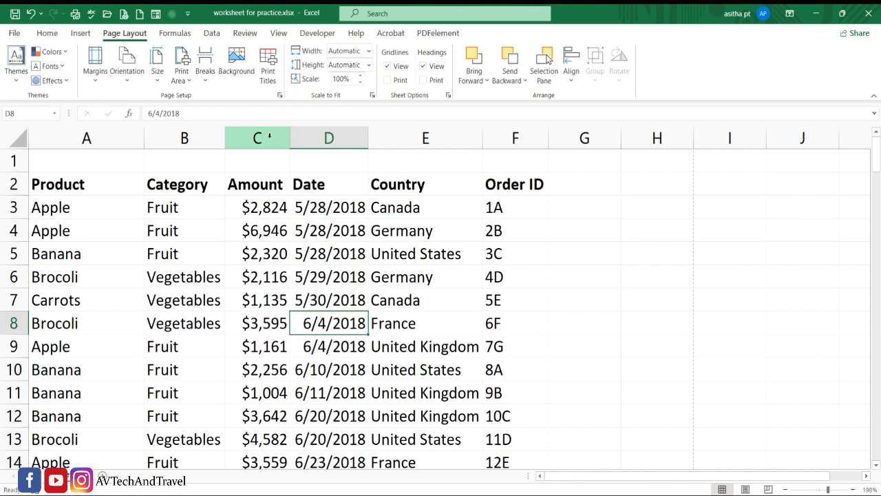
Hide the Date and Country columns (D and E) and check the sheet in the print preview.
{"action": "right_click", "coordinate": [316, 137]}
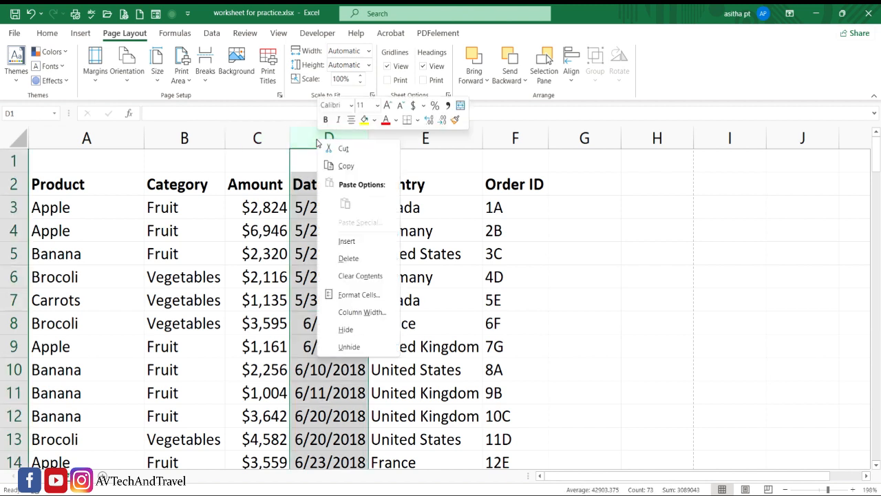
{"action": "left_click", "coordinate": [346, 330]}
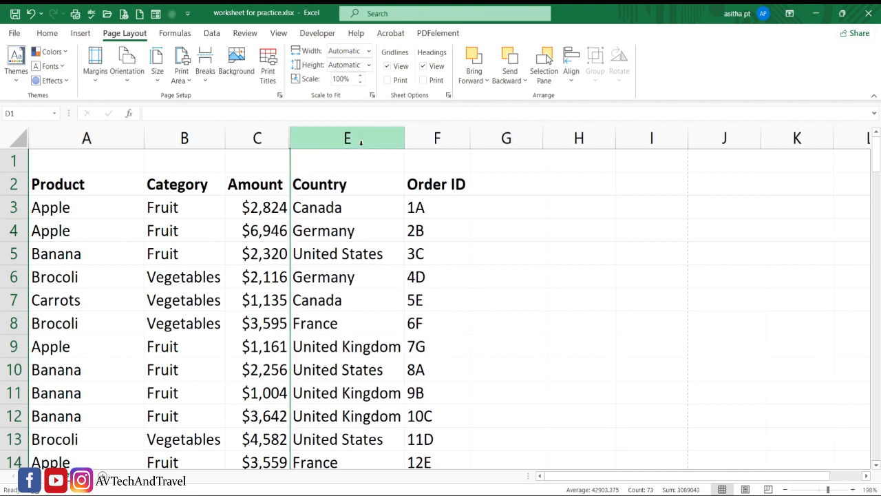
{"action": "right_click", "coordinate": [362, 138]}
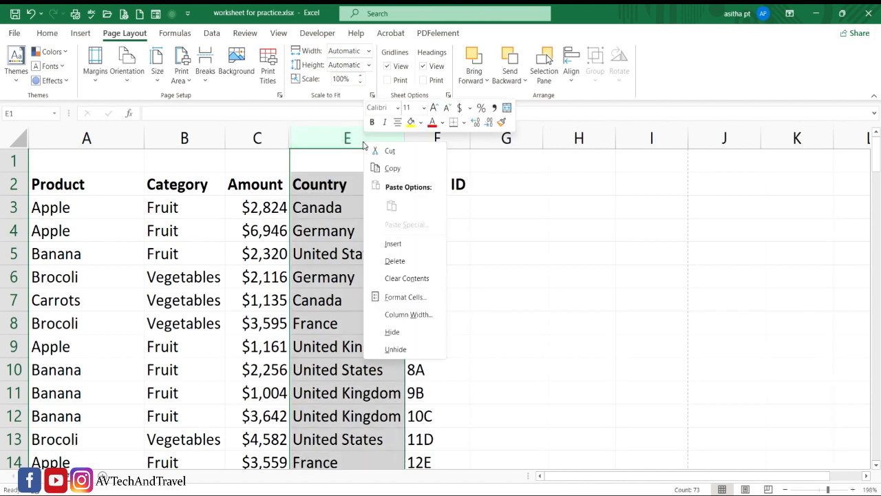
{"action": "left_click", "coordinate": [395, 335]}
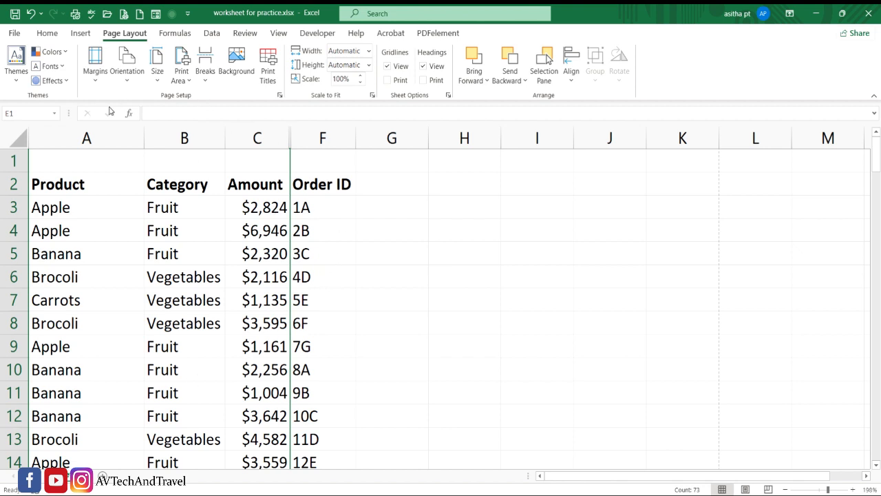
{"action": "left_click", "coordinate": [124, 15]}
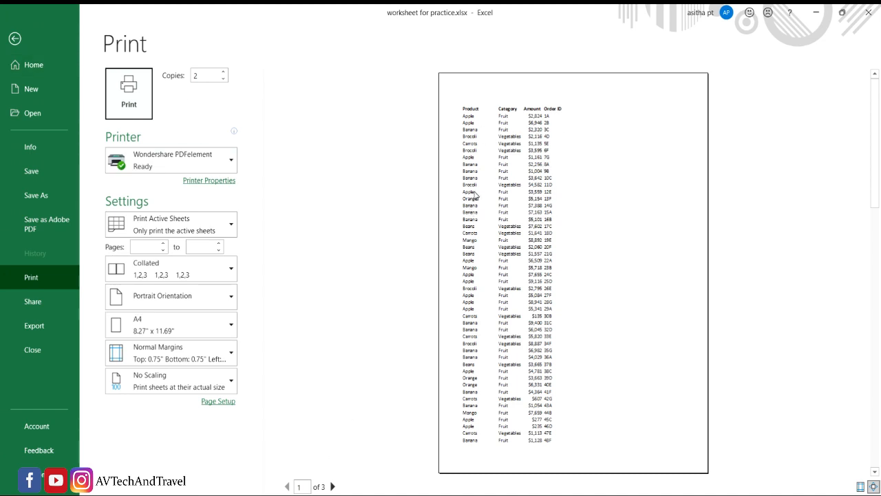
{"action": "left_click", "coordinate": [15, 39]}
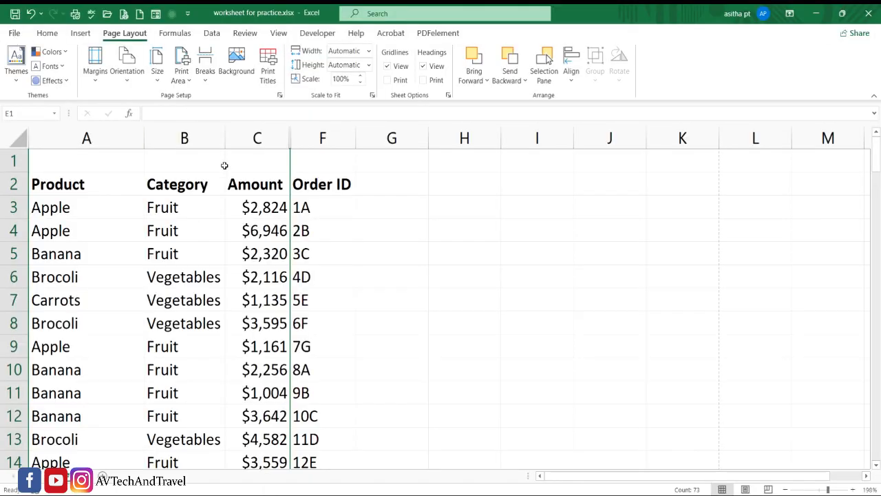
Open the print settings and set the page order of the copies to Uncollated.
{"action": "key", "text": "ctrl+p"}
{"action": "left_click", "coordinate": [193, 272]}
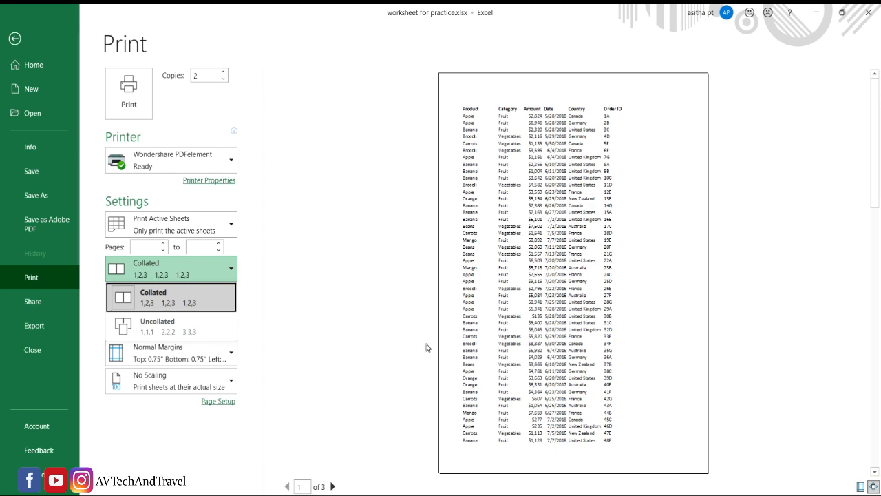
{"action": "left_click", "coordinate": [207, 324]}
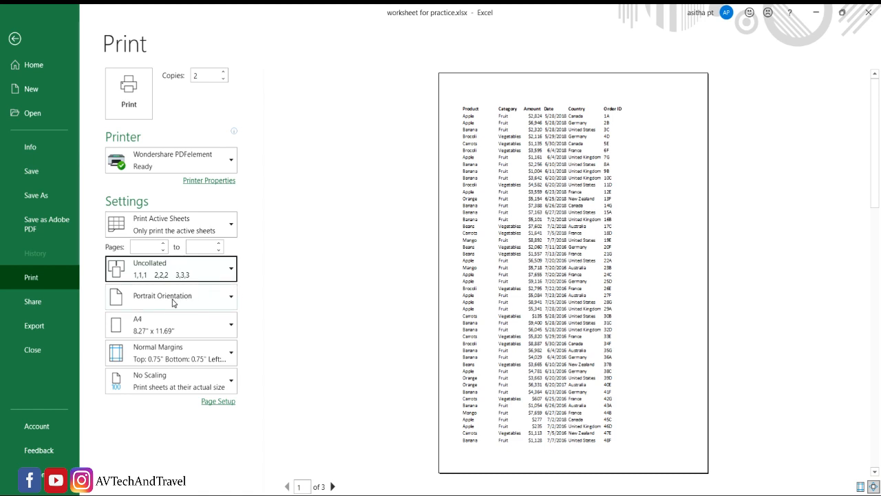
Set the page orientation of the printout to Landscape.
{"action": "left_click", "coordinate": [125, 311]}
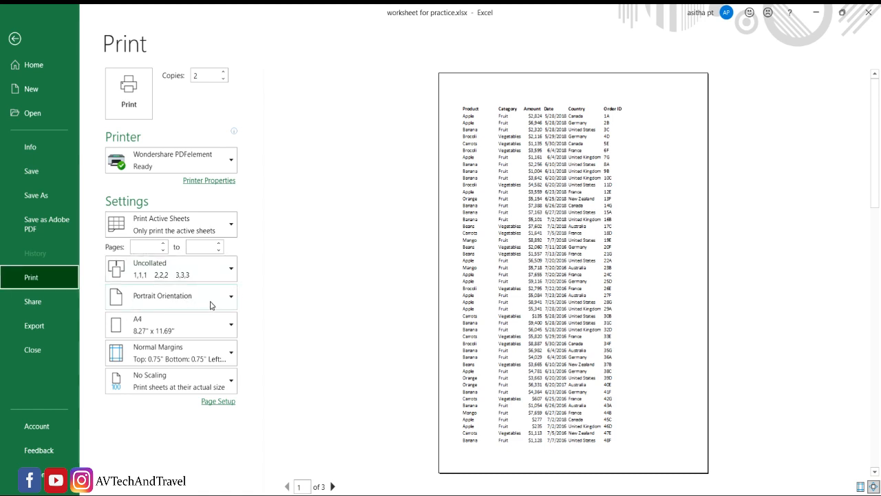
{"action": "left_click", "coordinate": [211, 305]}
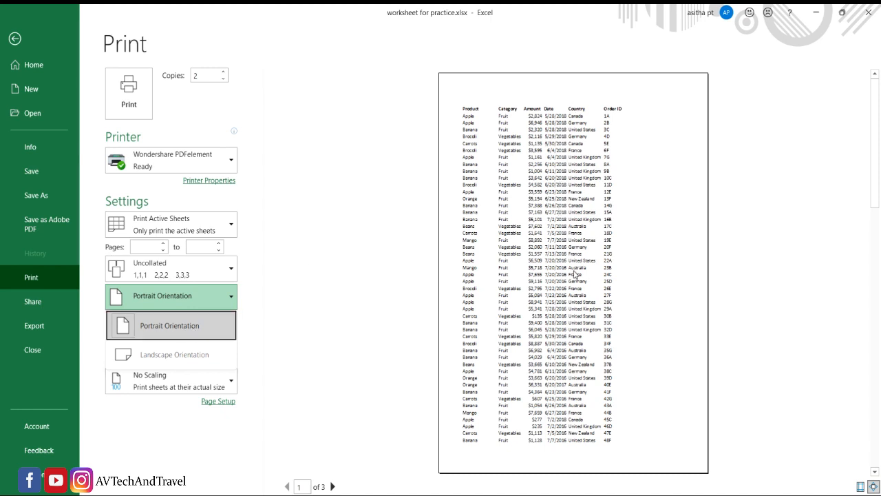
{"action": "left_click", "coordinate": [189, 355]}
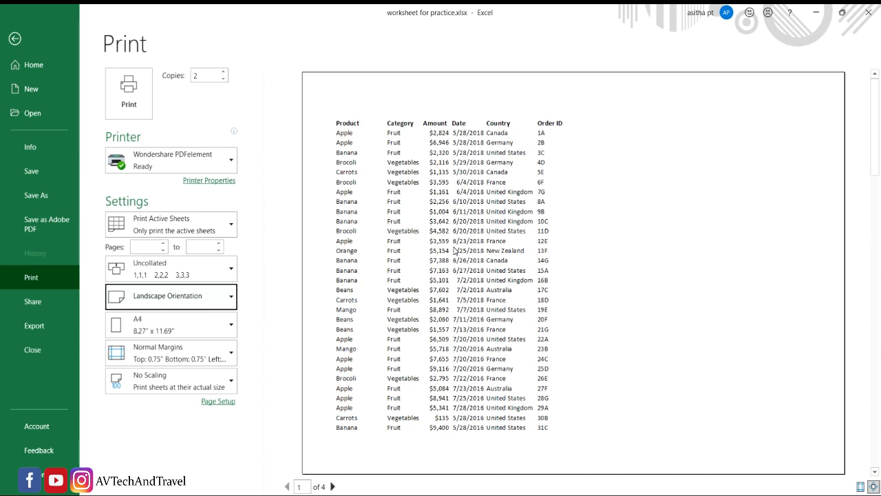
Look through the available paper sizes, and set the page orientation back to Portrait.
{"action": "left_click", "coordinate": [212, 330]}
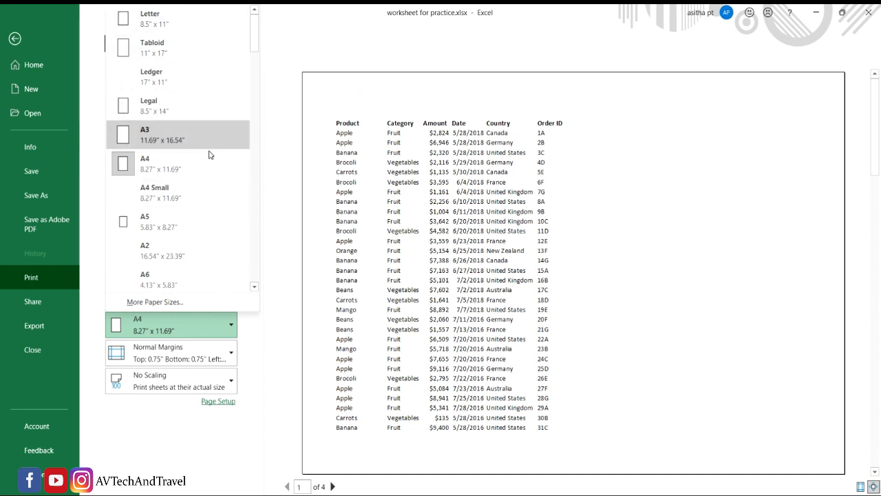
{"action": "left_click", "coordinate": [292, 166]}
{"action": "left_click", "coordinate": [207, 296]}
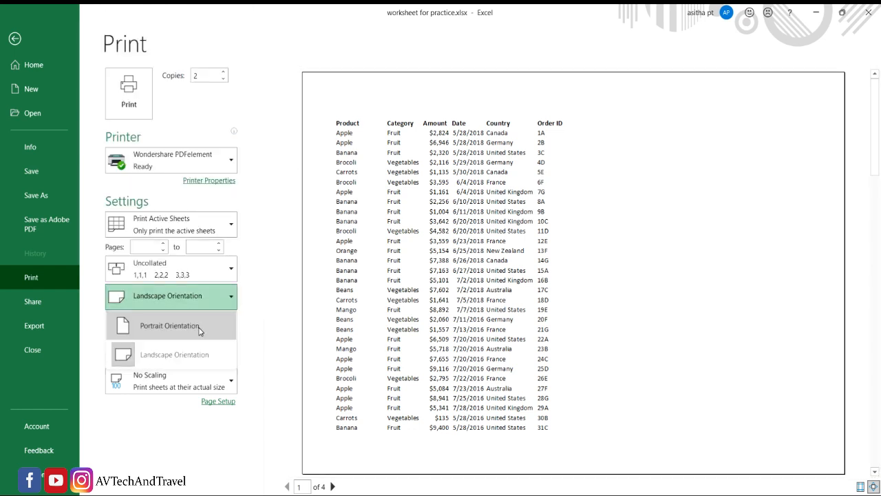
{"action": "left_click", "coordinate": [198, 329]}
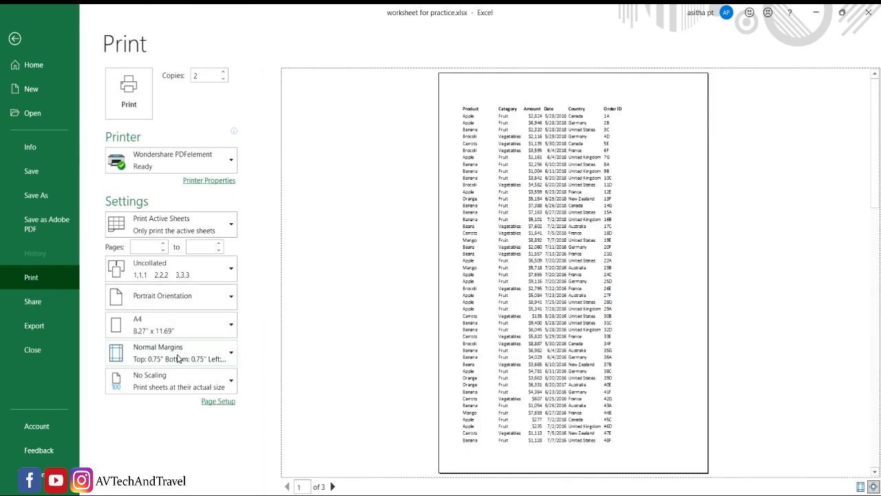
Apply Wide margins to the printout and centre the sheet on the page both horizontally and vertically.
{"action": "left_click", "coordinate": [179, 358]}
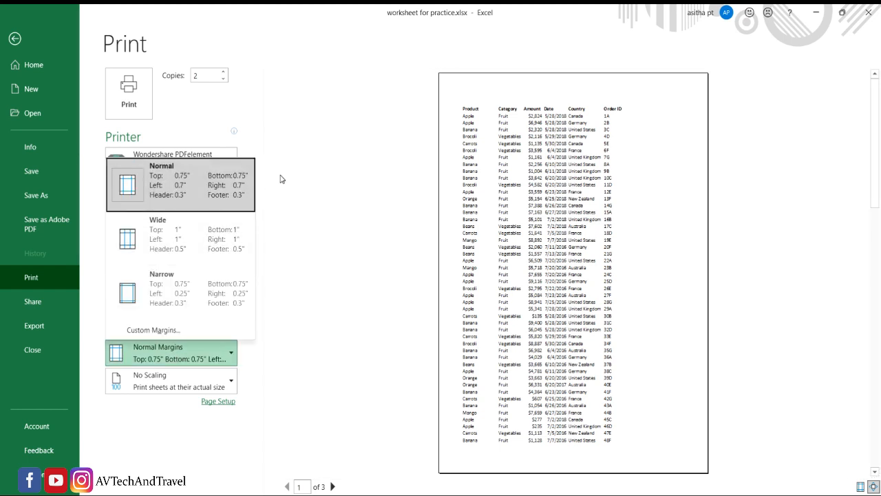
{"action": "left_click", "coordinate": [180, 239]}
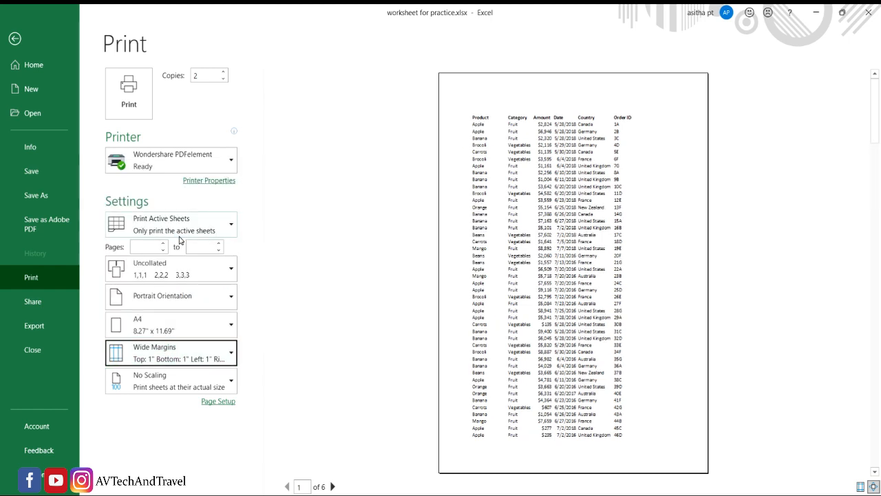
{"action": "left_click", "coordinate": [210, 353]}
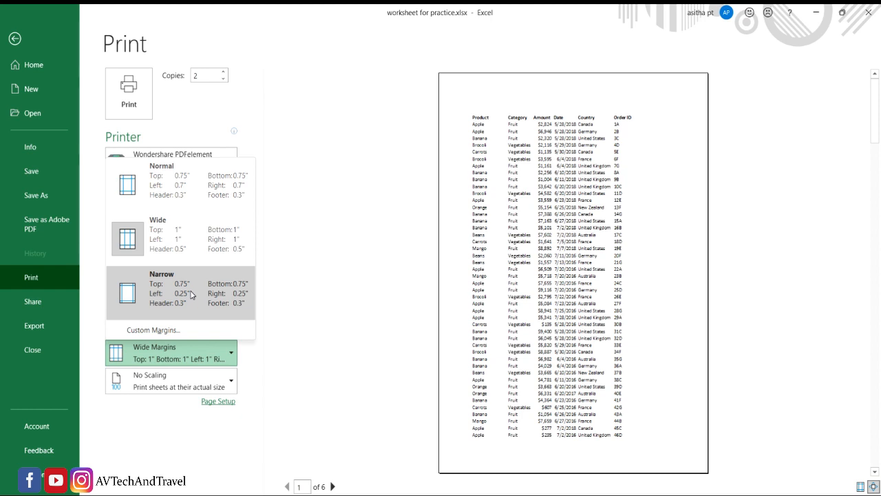
{"action": "left_click", "coordinate": [165, 330]}
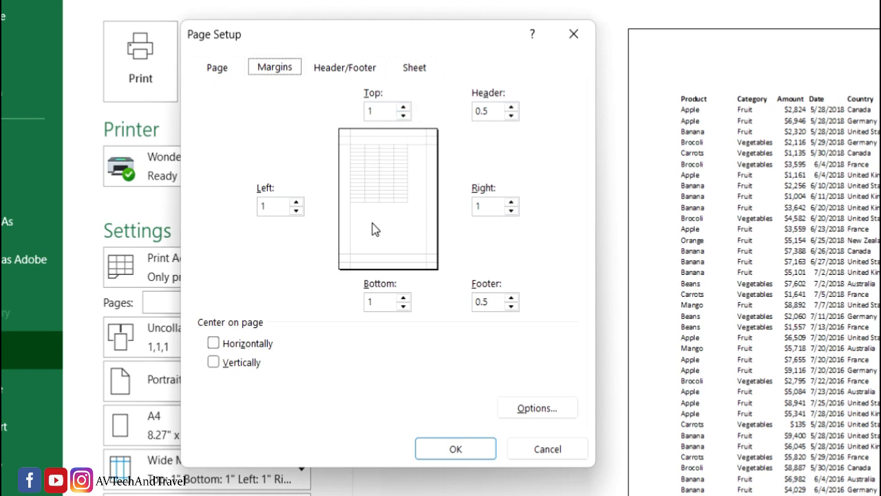
{"action": "left_click", "coordinate": [212, 346]}
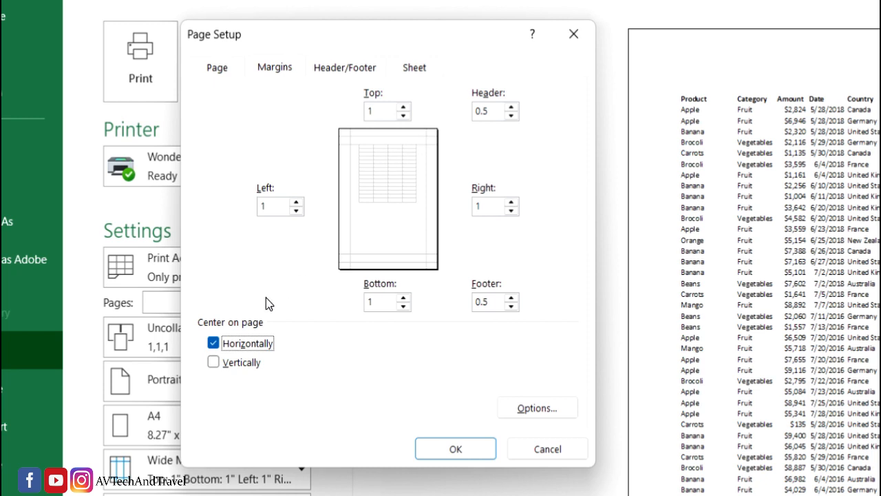
{"action": "left_click", "coordinate": [213, 344]}
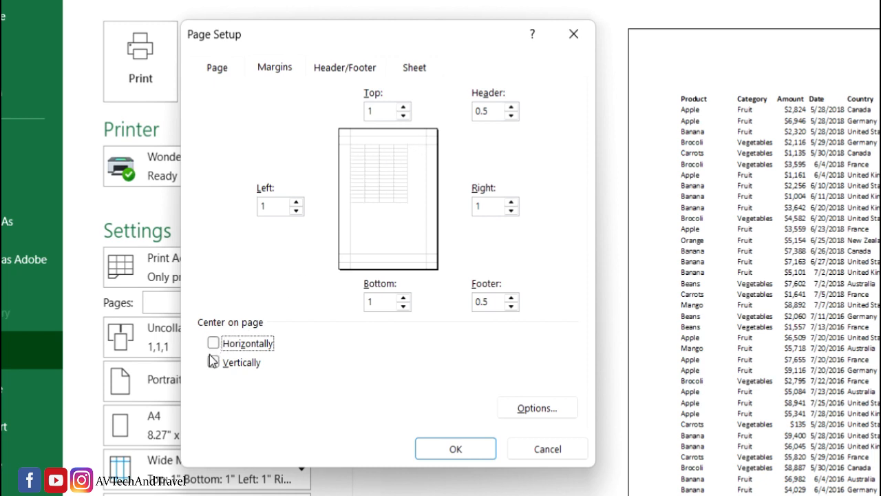
{"action": "left_click", "coordinate": [213, 362]}
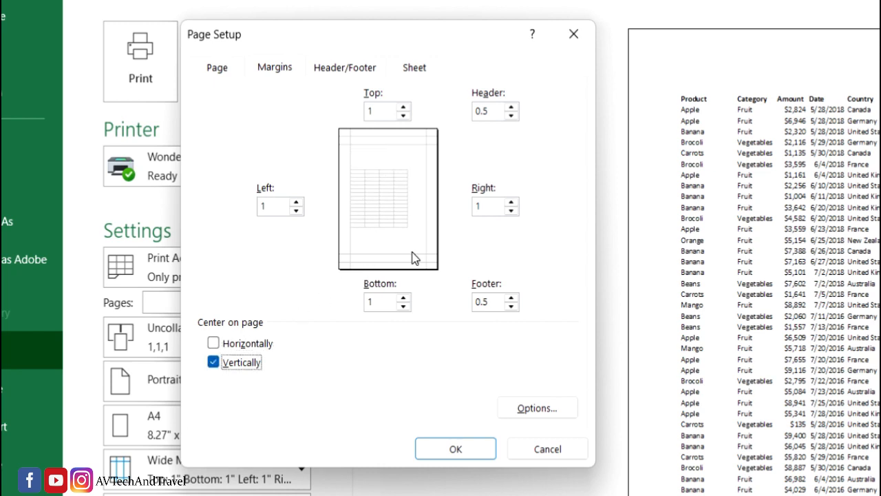
{"action": "left_click", "coordinate": [213, 344]}
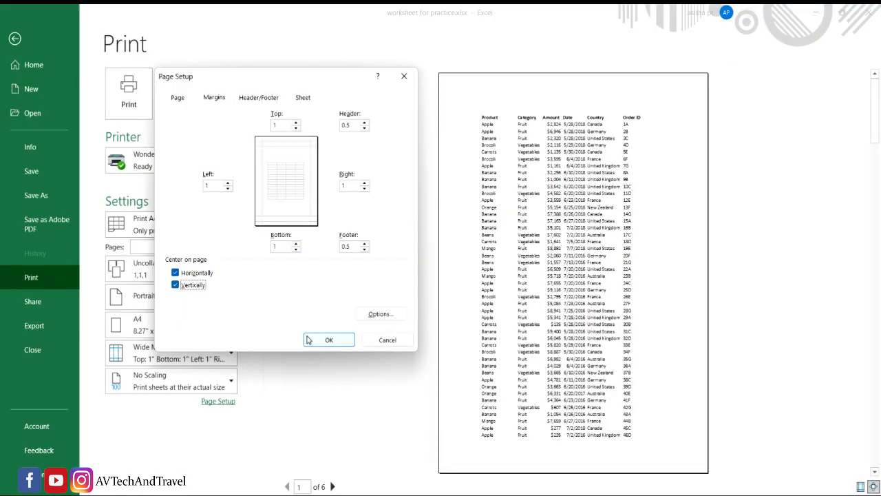
{"action": "left_click", "coordinate": [316, 342]}
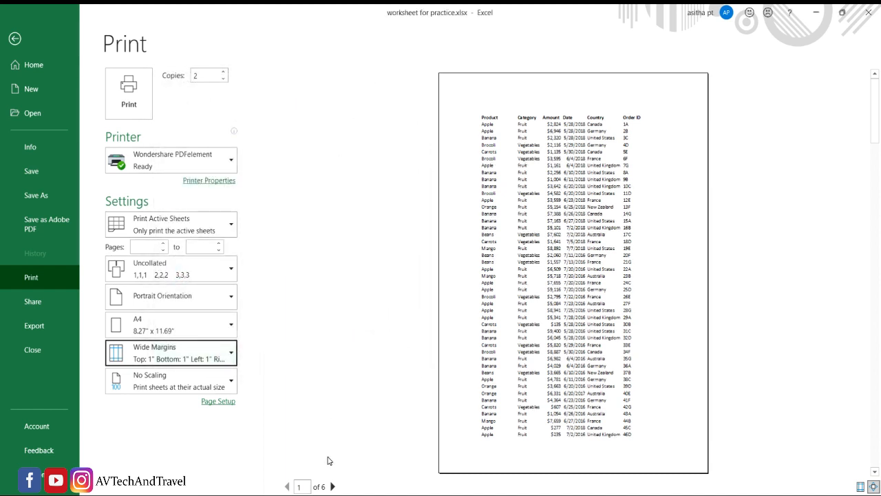
Check pages 2 and 3 in the print preview, and restore Normal margins.
{"action": "left_click", "coordinate": [332, 486]}
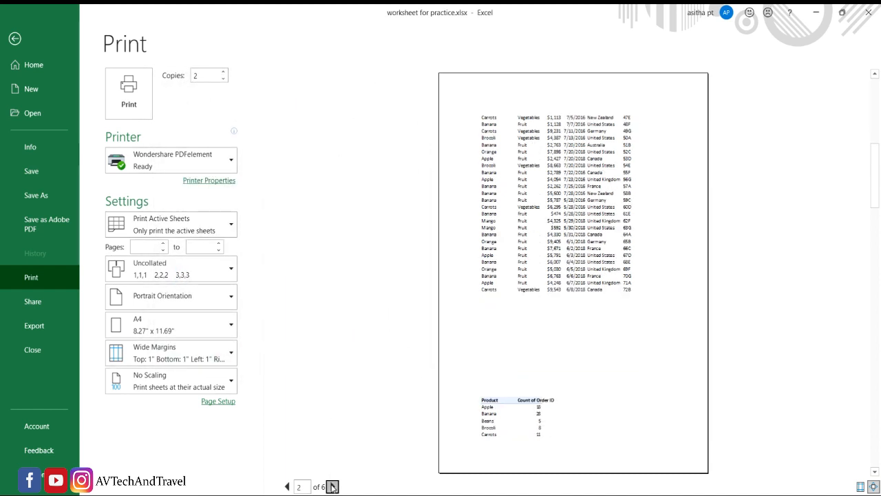
{"action": "left_click", "coordinate": [332, 486]}
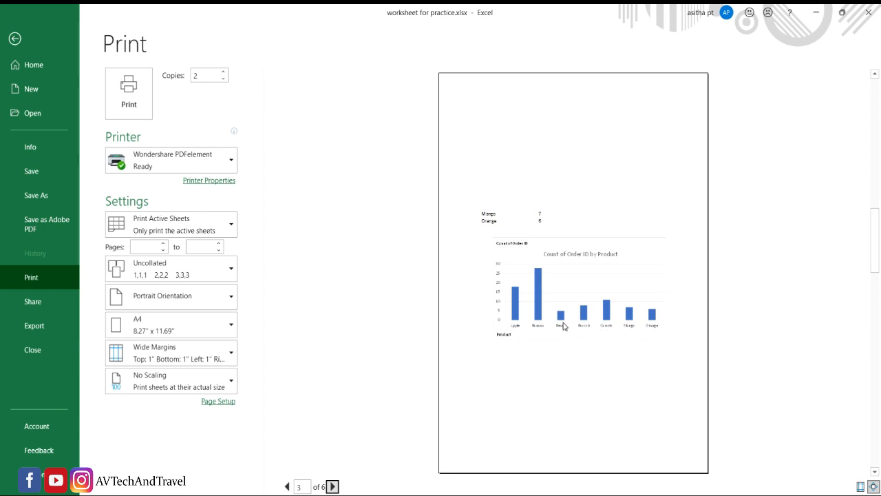
{"action": "left_click", "coordinate": [214, 353]}
{"action": "left_click", "coordinate": [148, 387]}
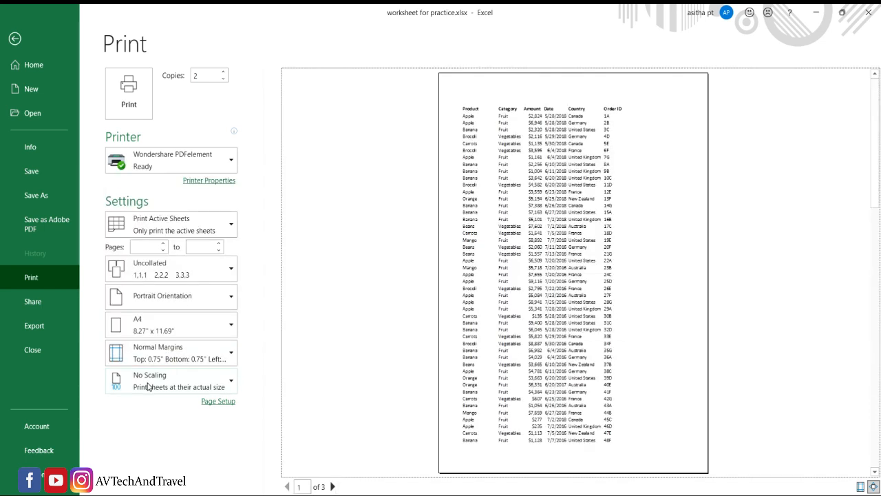
Try the Fit Sheet on One Page scaling and return the printout to No Scaling.
{"action": "left_click", "coordinate": [191, 390]}
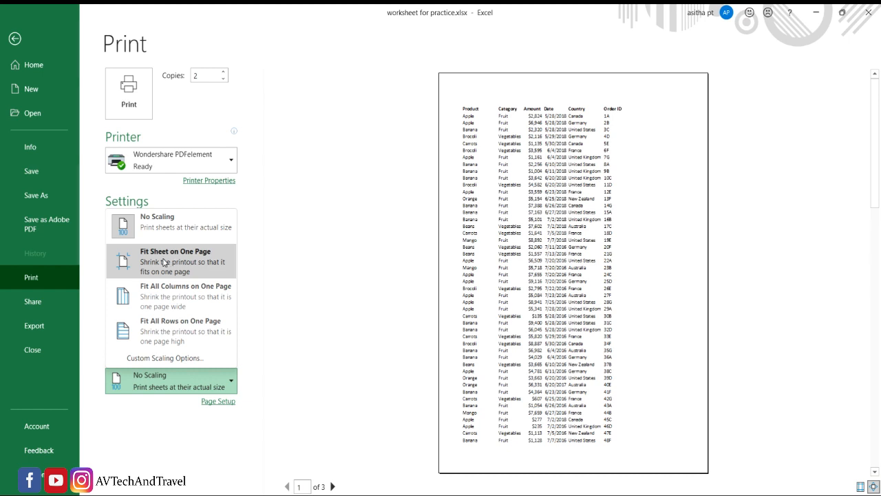
{"action": "left_click", "coordinate": [201, 265]}
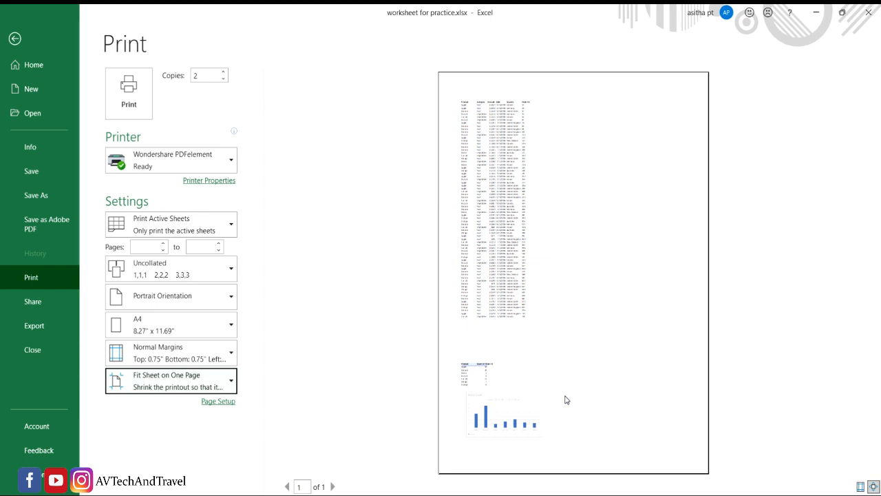
{"action": "left_click", "coordinate": [224, 381]}
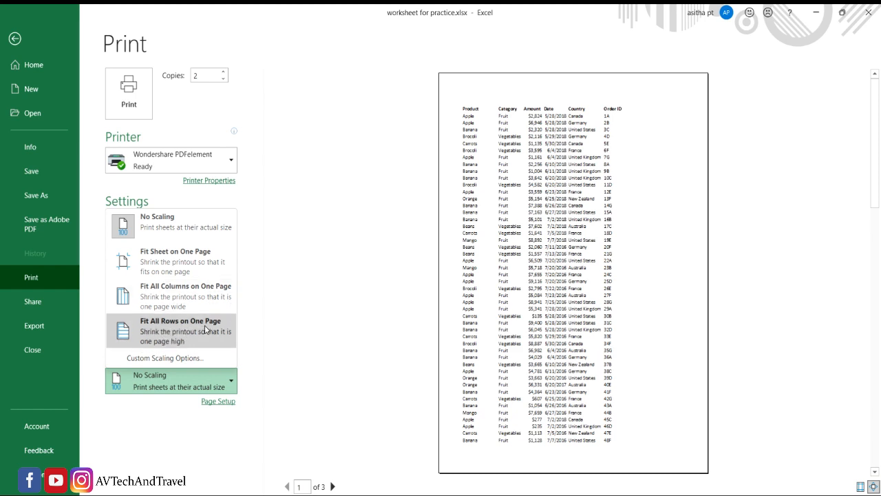
{"action": "left_click", "coordinate": [296, 322]}
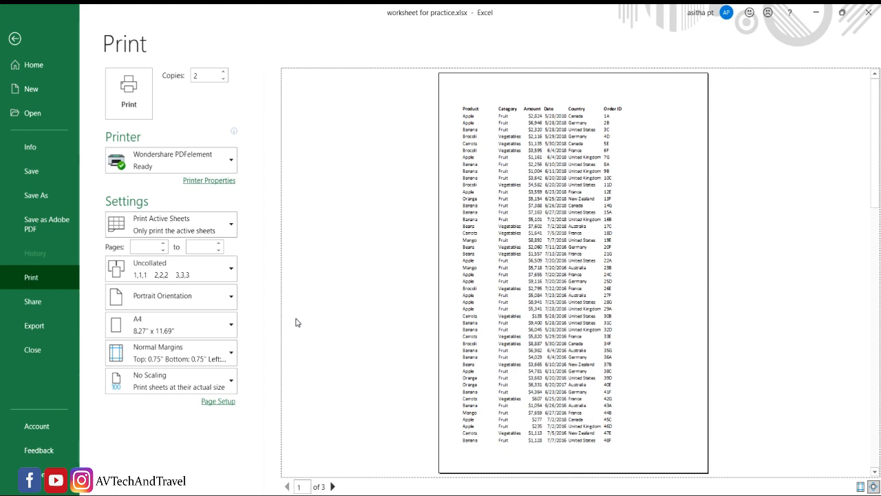
Return to the worksheet and switch it to Page Layout view.
{"action": "left_click", "coordinate": [15, 39]}
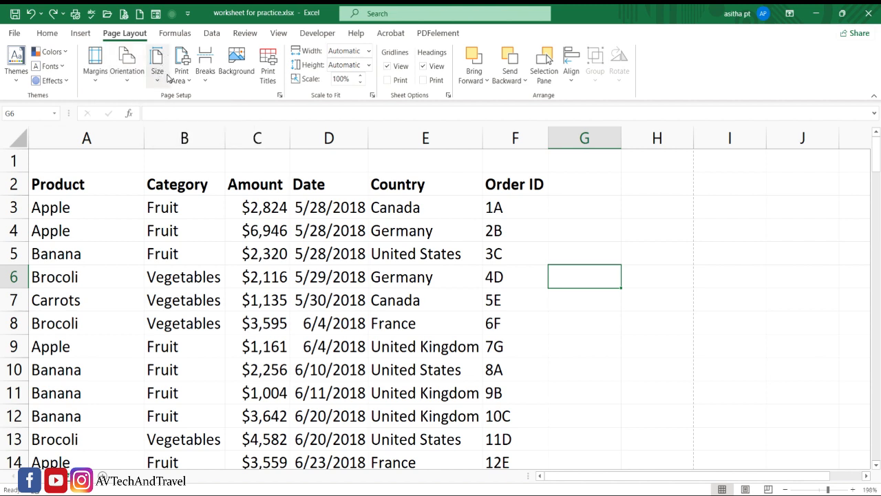
{"action": "left_click", "coordinate": [206, 74]}
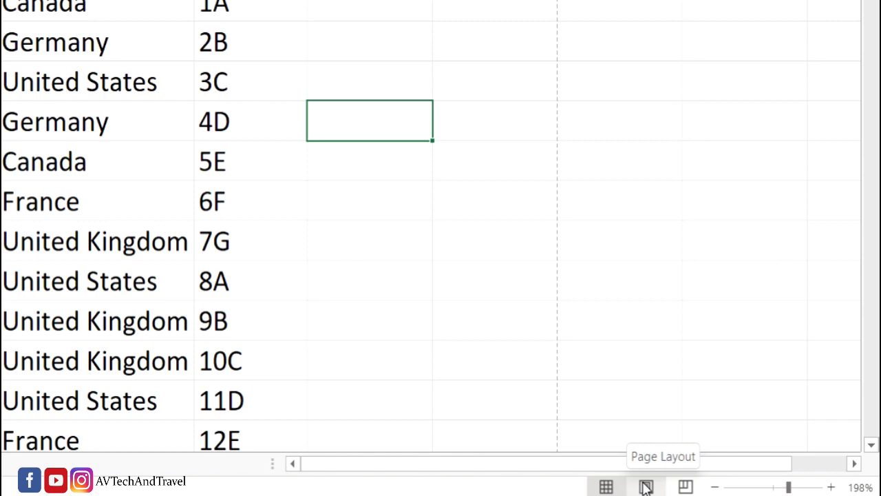
{"action": "left_click", "coordinate": [645, 486]}
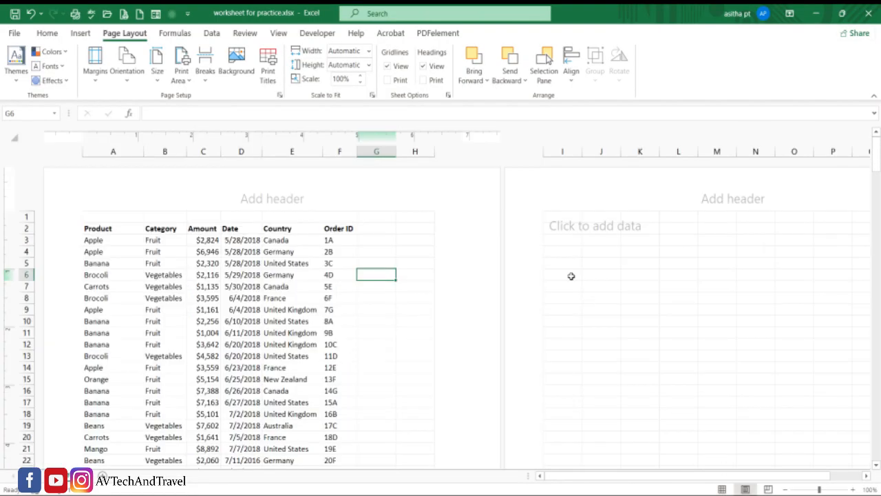
{"action": "left_click_drag", "start_coordinate": [875, 157], "coordinate": [838, 210]}
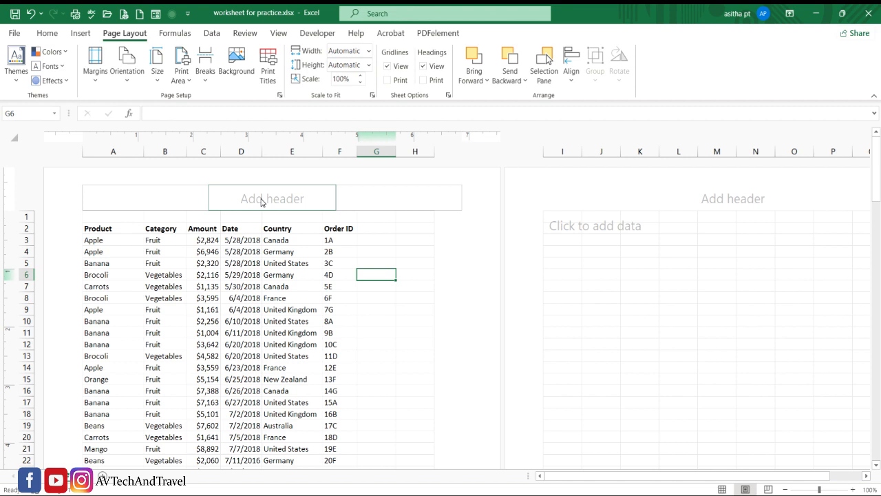
Enter "Sales" in the centre section of the header and insert the page number in its left section.
{"action": "left_click", "coordinate": [275, 198]}
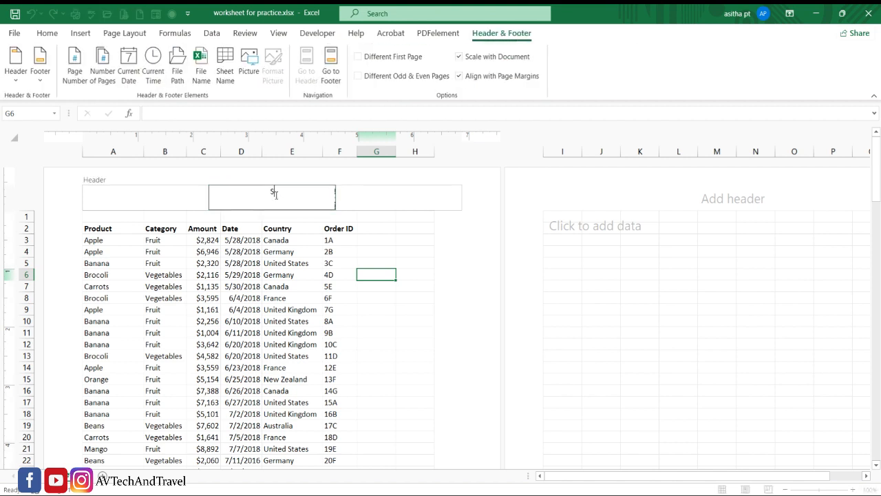
{"action": "type", "text": "Sales"}
{"action": "left_click", "coordinate": [163, 197]}
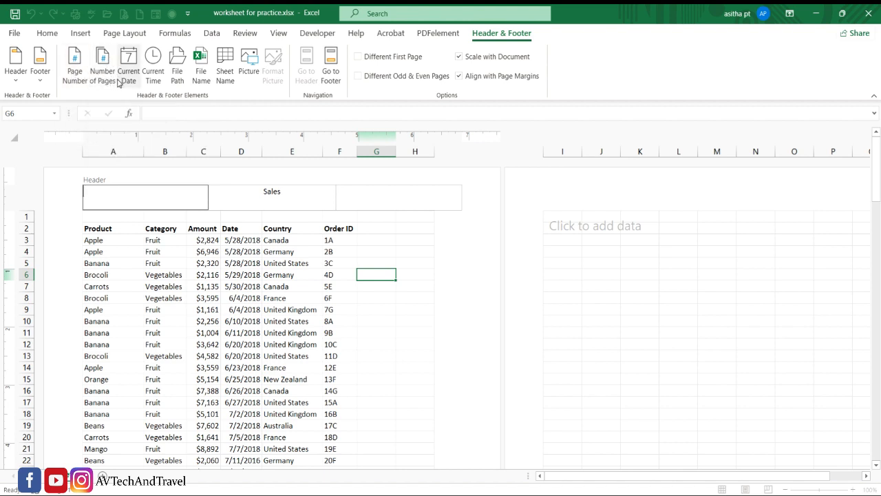
{"action": "left_click", "coordinate": [76, 73]}
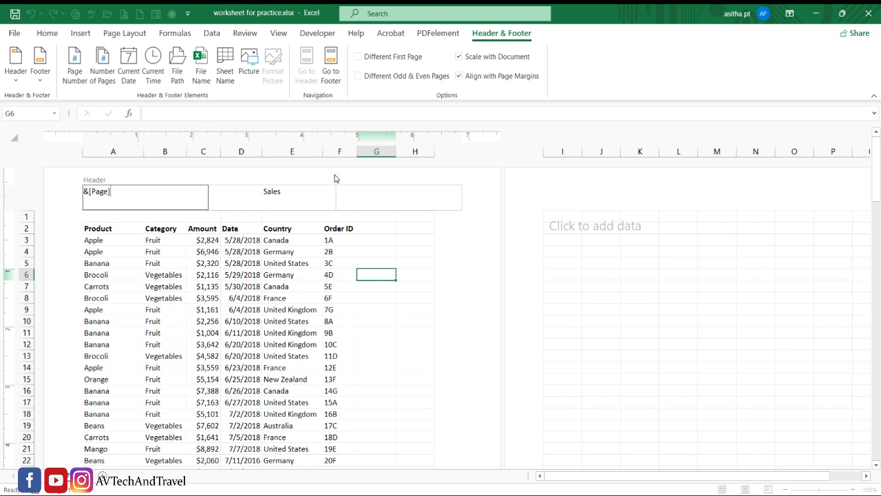
Insert the current date in the right section of the header, and look at the footer area of the first page.
{"action": "left_click", "coordinate": [363, 195]}
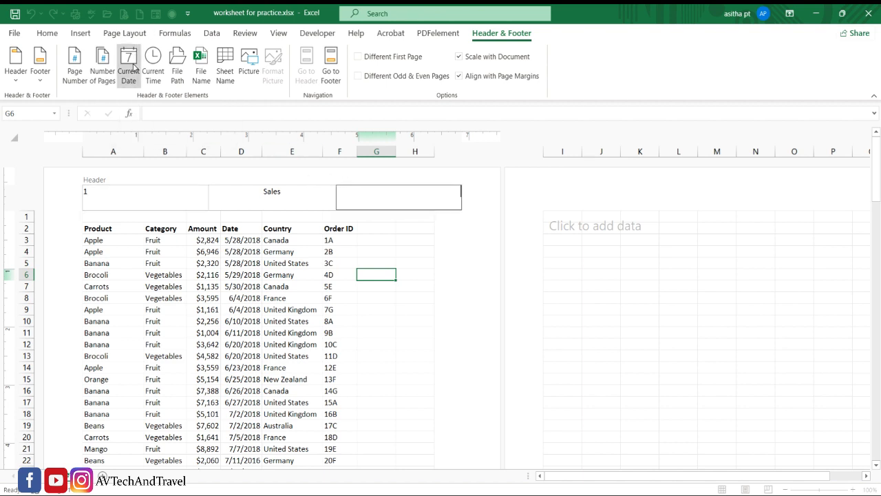
{"action": "left_click", "coordinate": [135, 67]}
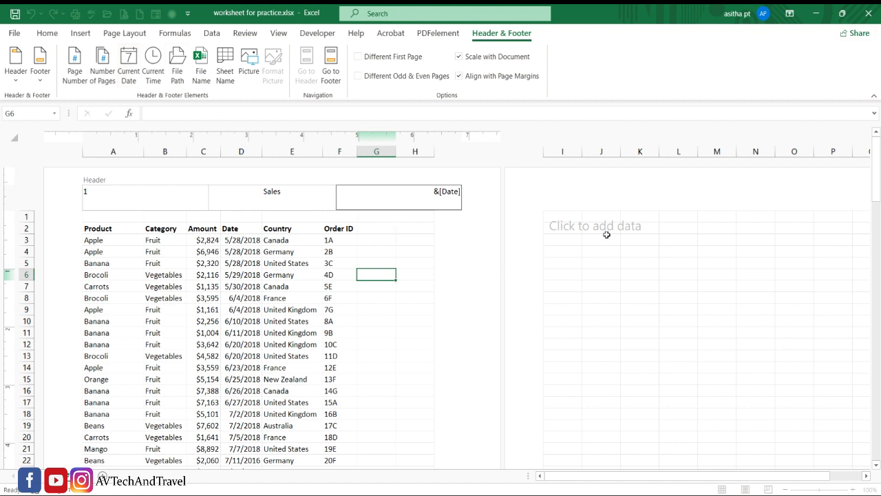
{"action": "left_click_drag", "start_coordinate": [878, 181], "coordinate": [879, 294]}
{"action": "left_click", "coordinate": [288, 276]}
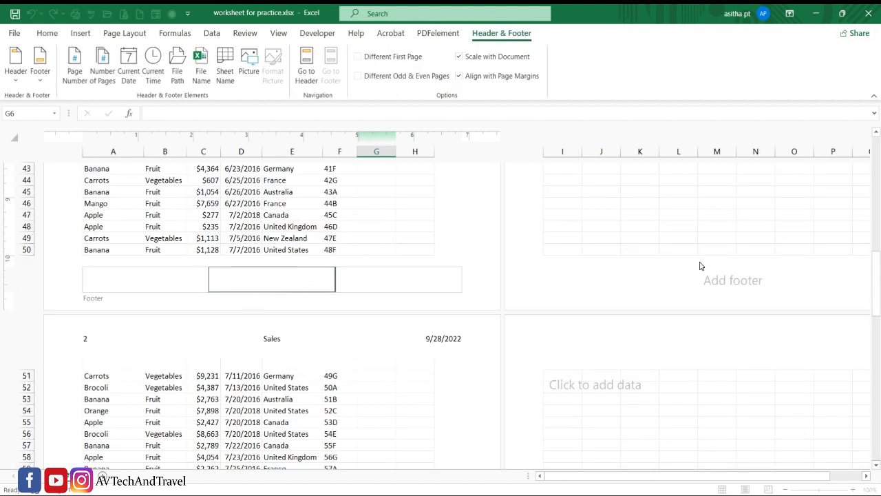
{"action": "left_click_drag", "start_coordinate": [878, 271], "coordinate": [828, 99]}
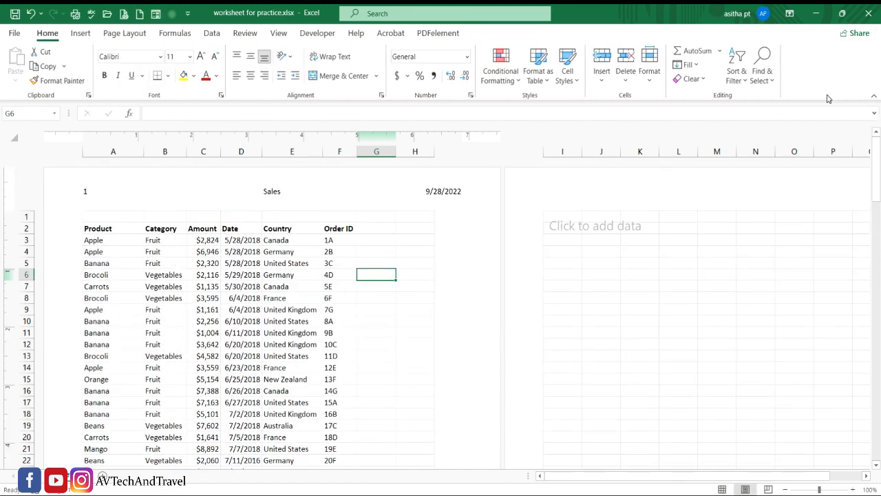
Open the print preview and check the header on each page of the sheet.
{"action": "left_click", "coordinate": [121, 16]}
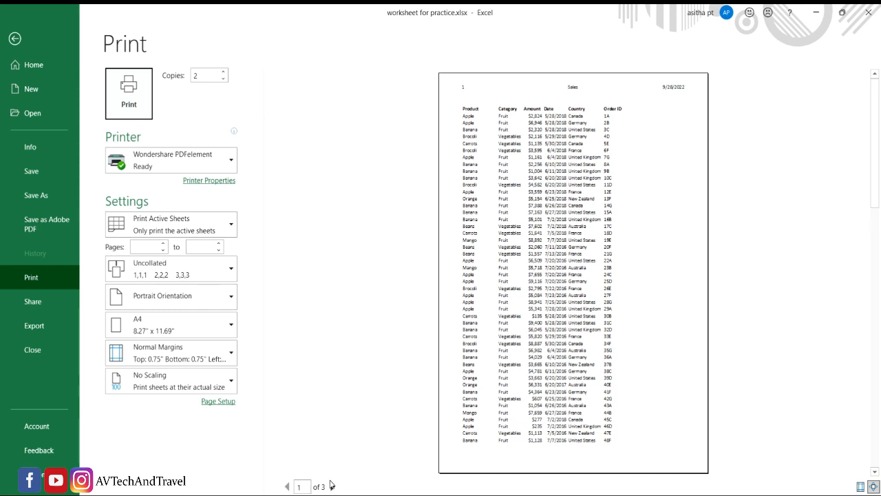
{"action": "left_click", "coordinate": [332, 486]}
{"action": "left_click", "coordinate": [332, 486]}
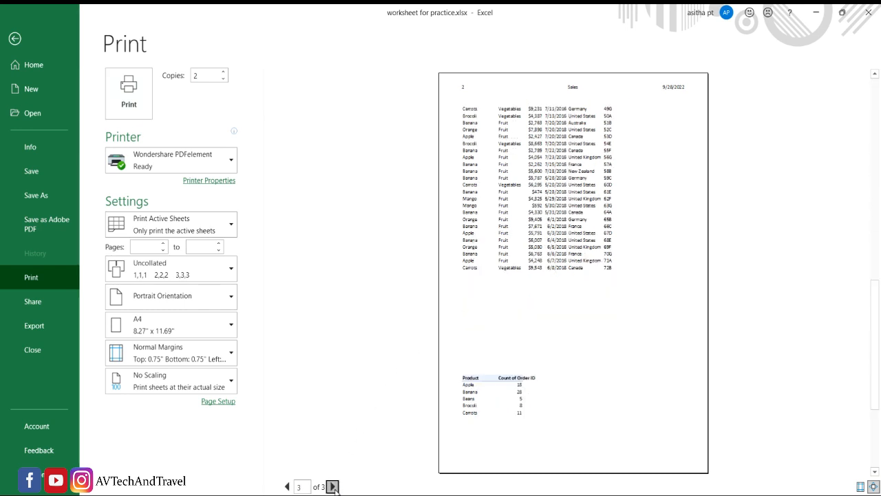
Return to the worksheet, put it back in Normal view and switch it to Page Break Preview.
{"action": "left_click", "coordinate": [16, 39]}
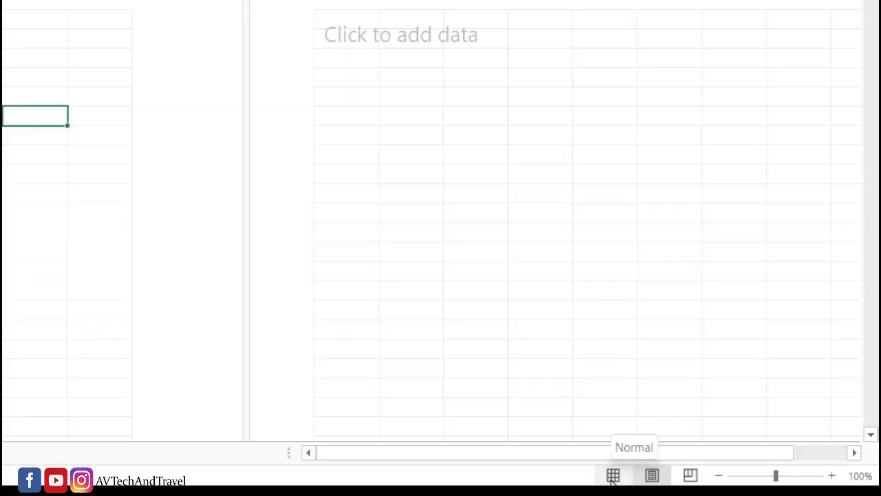
{"action": "left_click", "coordinate": [612, 475]}
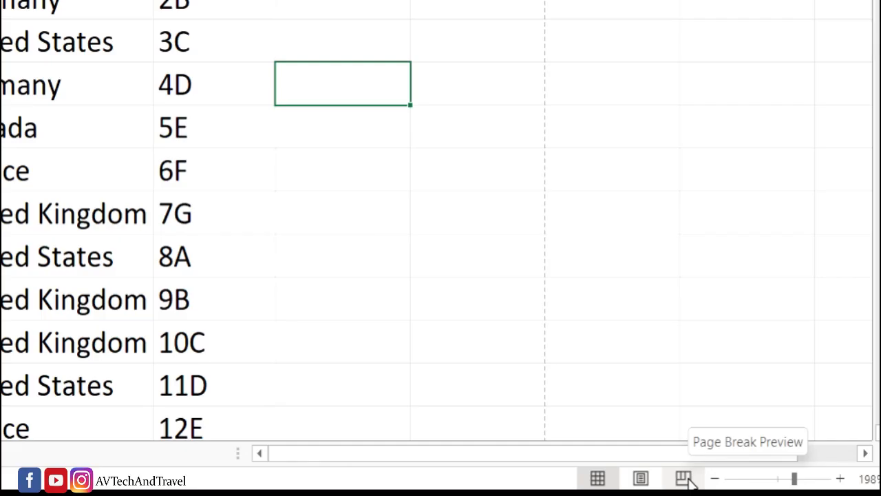
{"action": "left_click", "coordinate": [685, 478]}
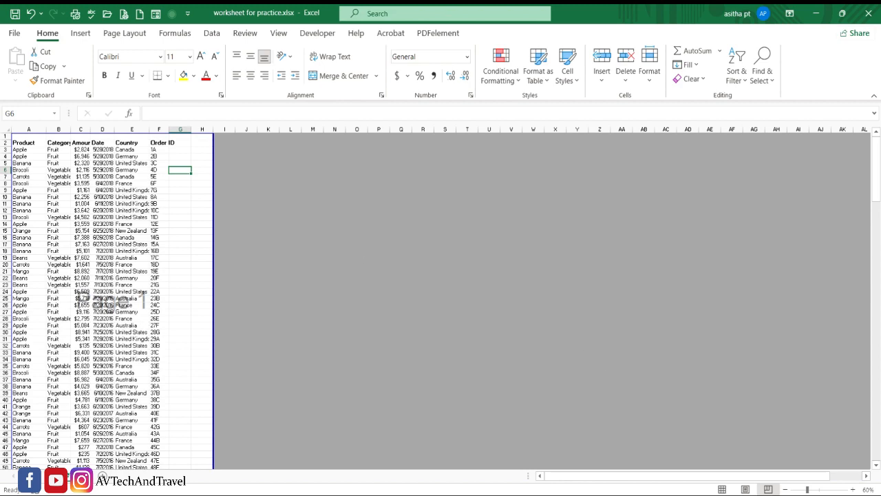
Move the first horizontal page break down to just below row 74, at the end of the sales table.
{"action": "left_click_drag", "start_coordinate": [877, 183], "coordinate": [876, 230]}
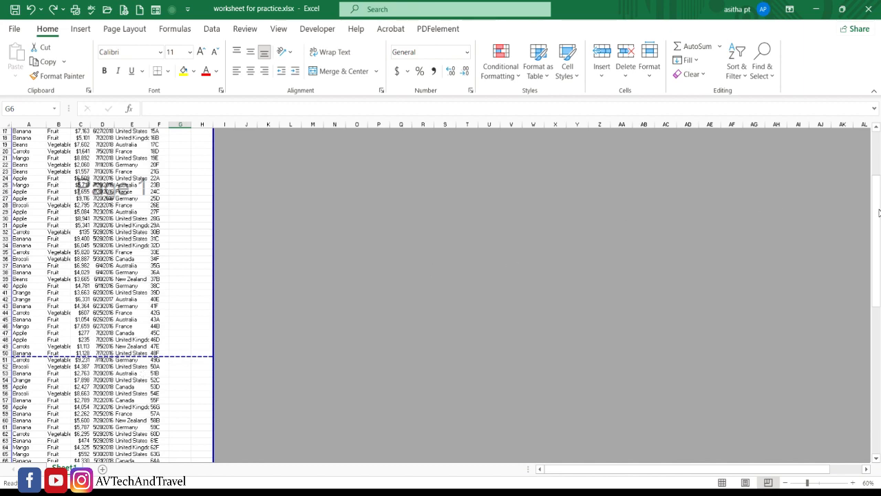
{"action": "left_click_drag", "start_coordinate": [878, 212], "coordinate": [876, 271]}
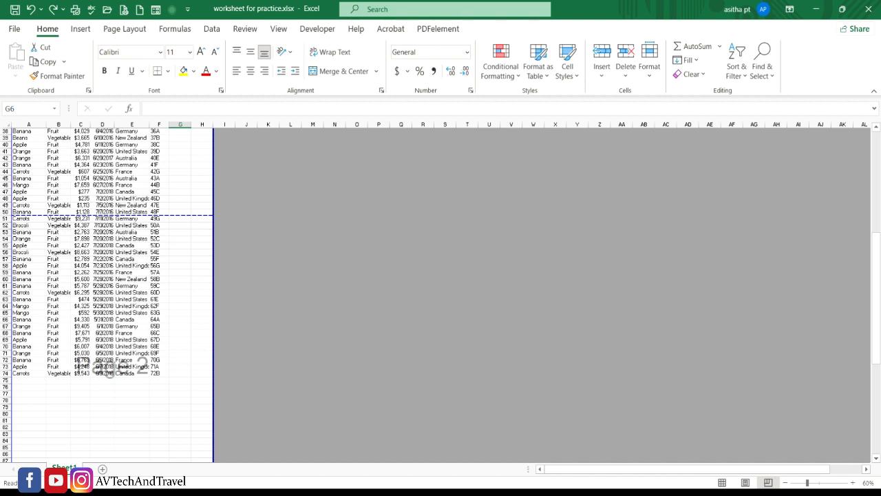
{"action": "left_click_drag", "start_coordinate": [880, 273], "coordinate": [877, 275]}
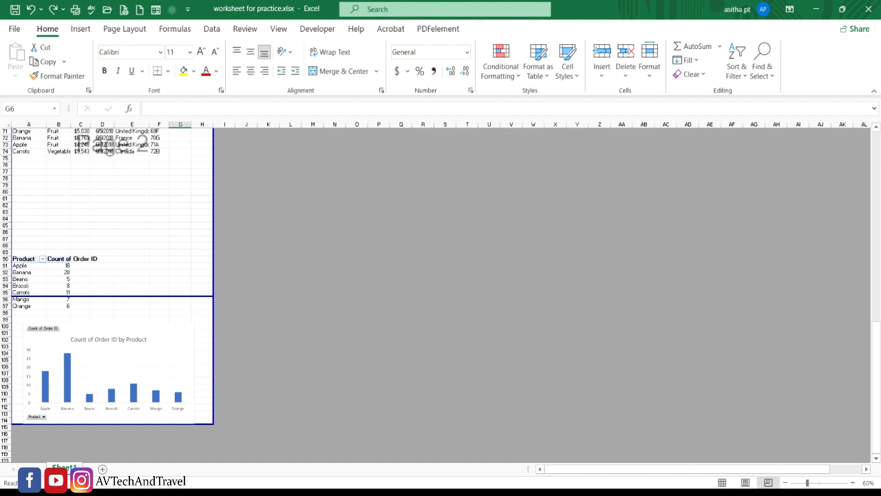
{"action": "scroll", "coordinate": [79, 219], "scroll_direction": "up", "scroll_amount": 11}
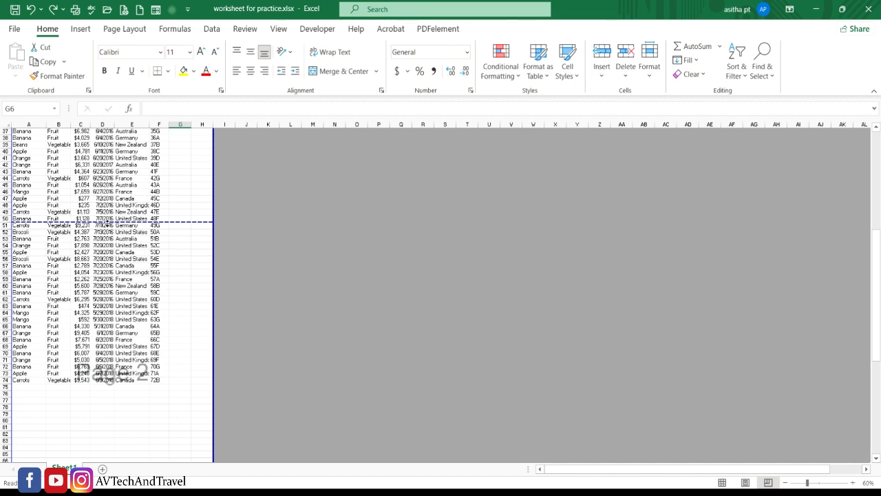
{"action": "left_click_drag", "start_coordinate": [107, 220], "coordinate": [103, 386]}
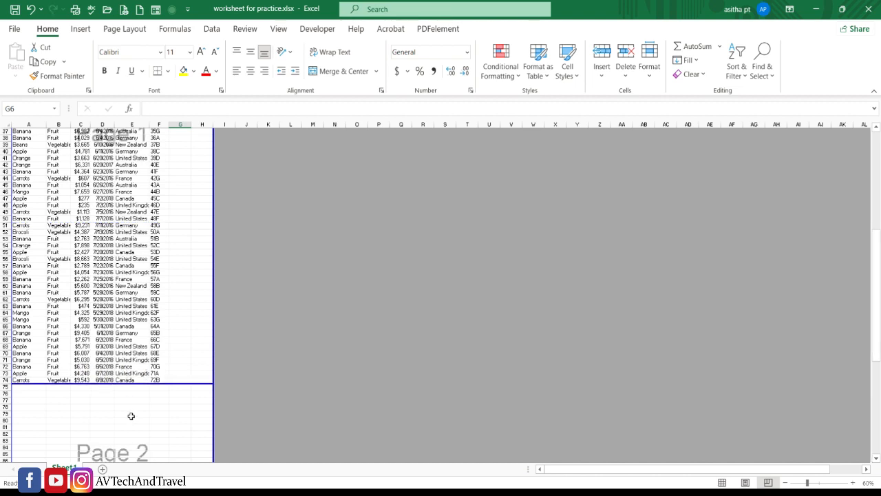
Check every page of the sheet in the print preview and return to the worksheet.
{"action": "left_click_drag", "start_coordinate": [876, 286], "coordinate": [840, 163]}
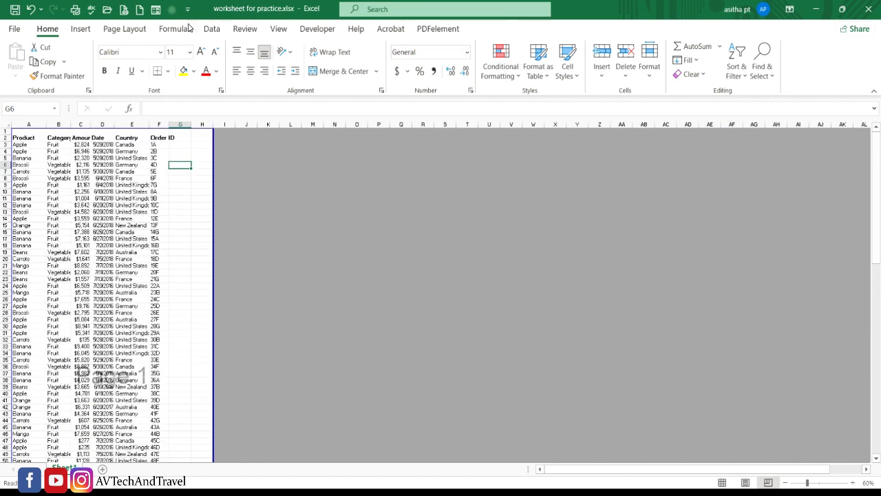
{"action": "left_click", "coordinate": [124, 9]}
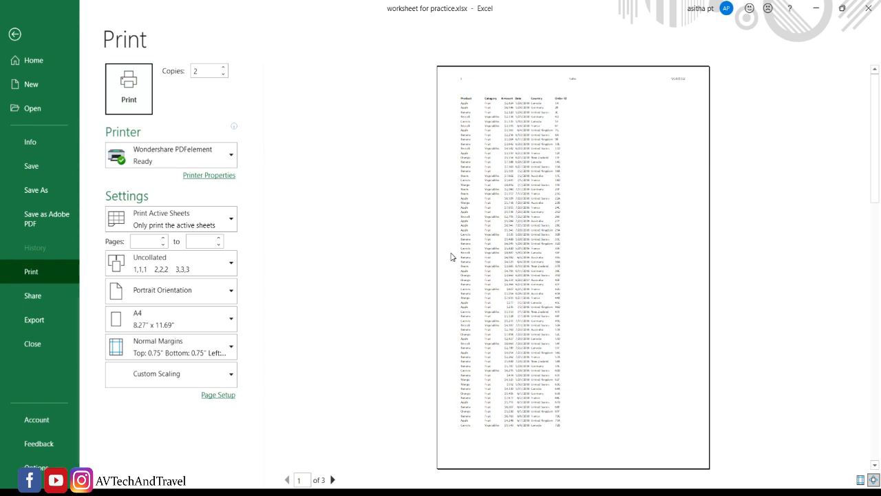
{"action": "left_click", "coordinate": [333, 479]}
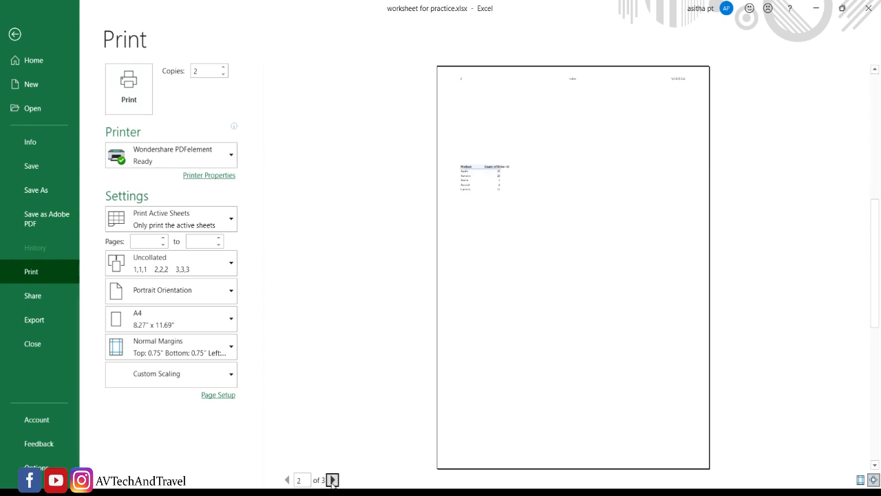
{"action": "left_click", "coordinate": [332, 479]}
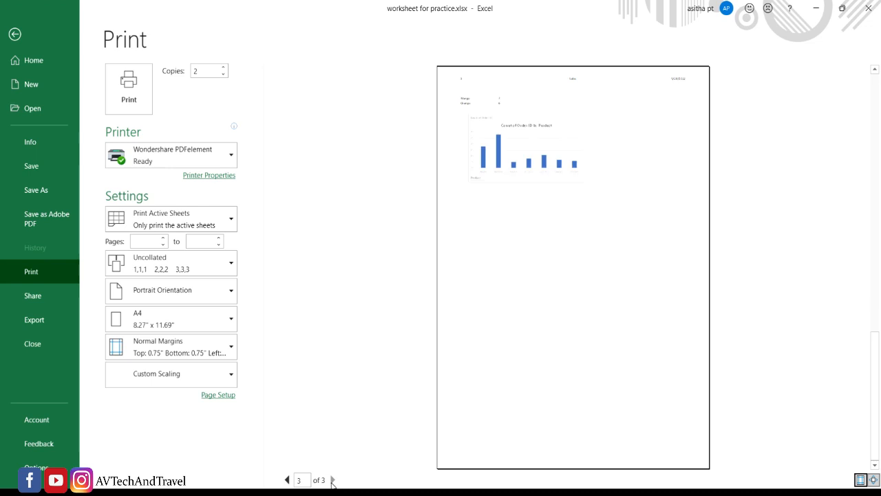
{"action": "left_click", "coordinate": [14, 34]}
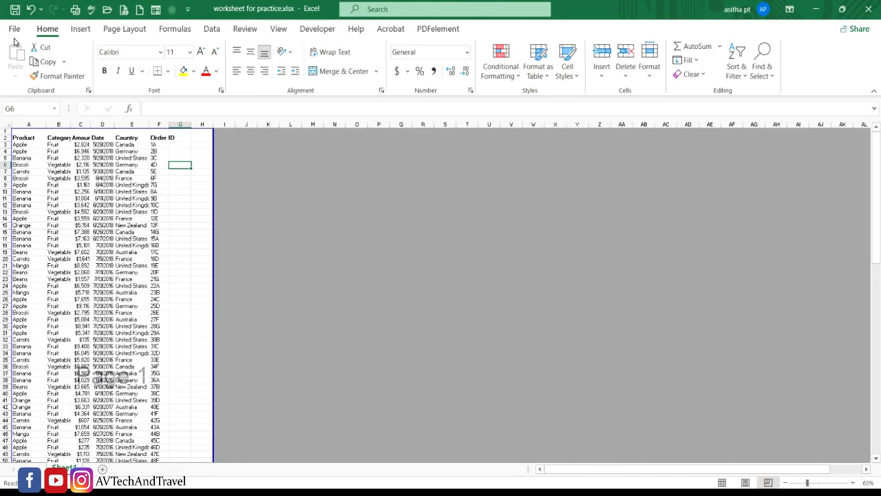
Move the page break that splits the product count table down to the bottom edge of the chart area, below row 114.
{"action": "left_click_drag", "start_coordinate": [876, 181], "coordinate": [875, 347]}
{"action": "left_click_drag", "start_coordinate": [114, 357], "coordinate": [104, 477]}
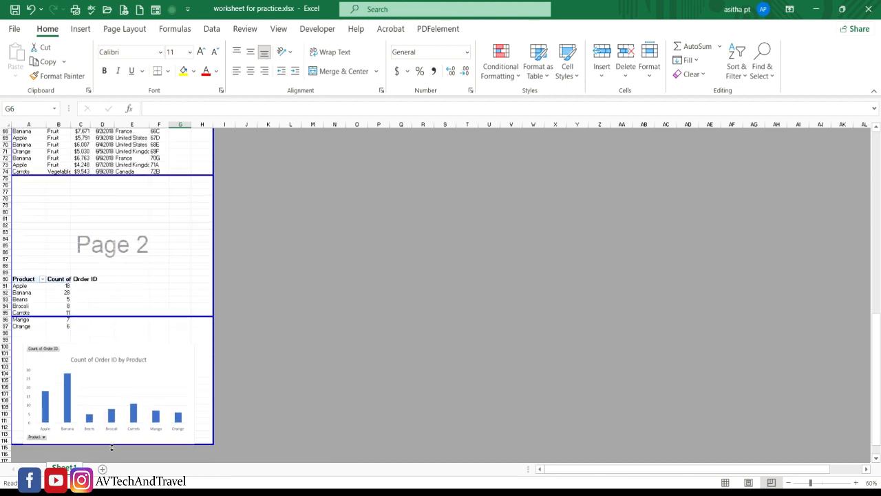
{"action": "left_click_drag", "start_coordinate": [112, 317], "coordinate": [111, 447]}
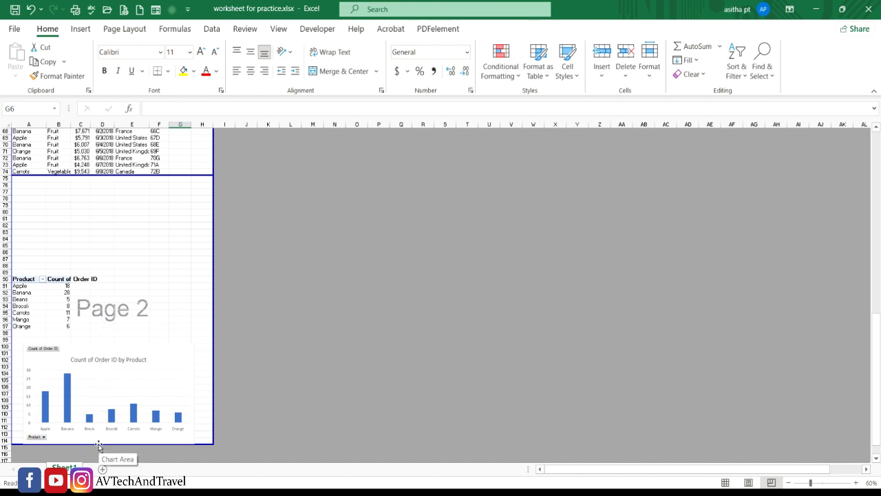
Preview the printed pages to check that the count table and chart share a page, and return to the worksheet.
{"action": "left_click", "coordinate": [125, 12]}
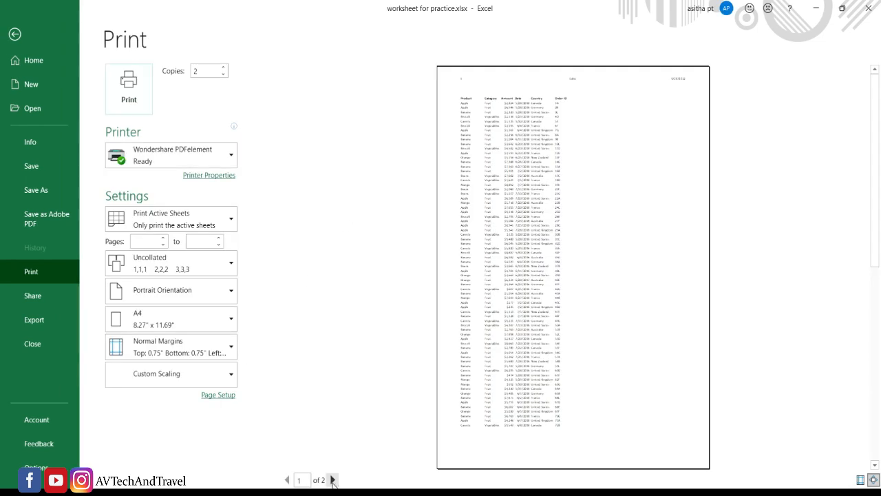
{"action": "left_click", "coordinate": [332, 480]}
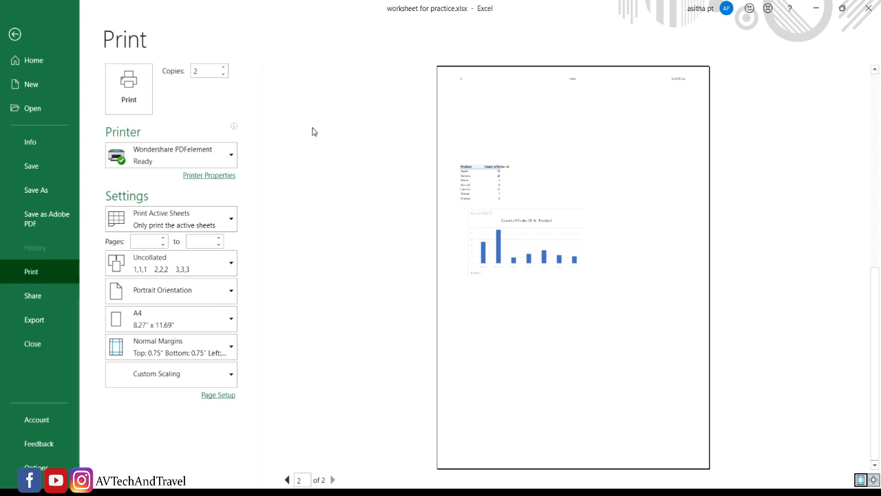
{"action": "left_click", "coordinate": [17, 33]}
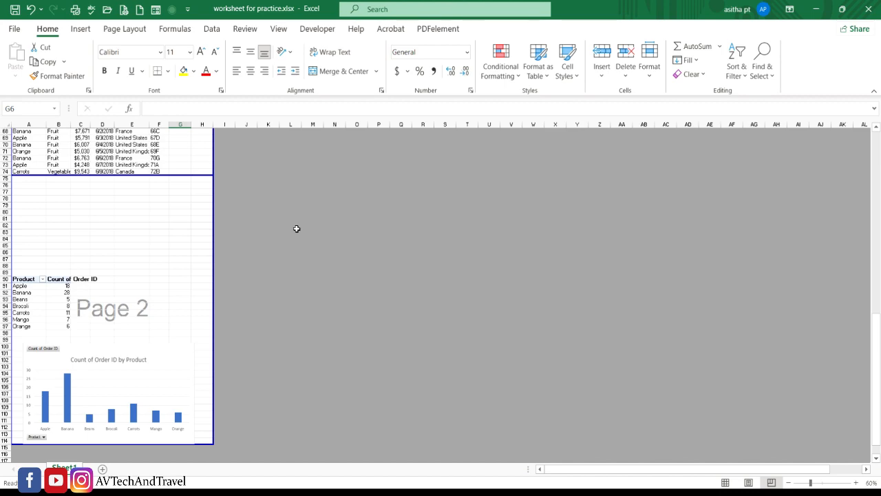
Switch to Normal view and insert a page break above row 98, between the product count table and the chart.
{"action": "left_click", "coordinate": [725, 482]}
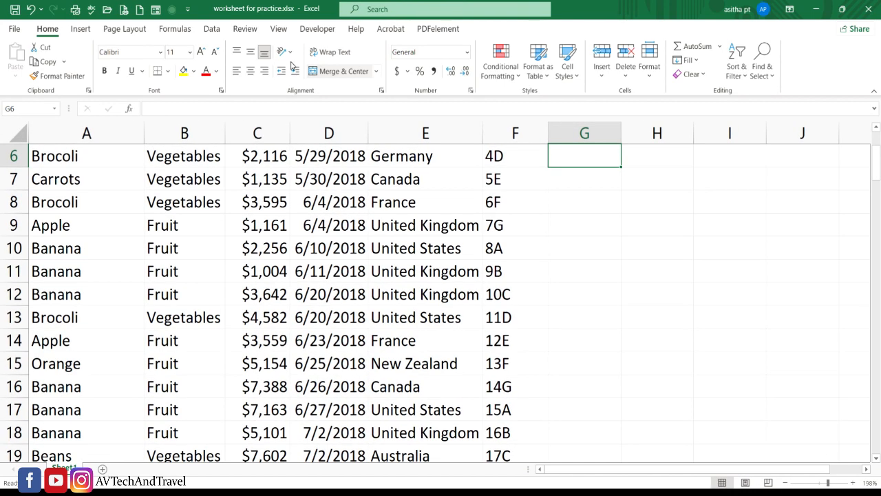
{"action": "left_click", "coordinate": [134, 27]}
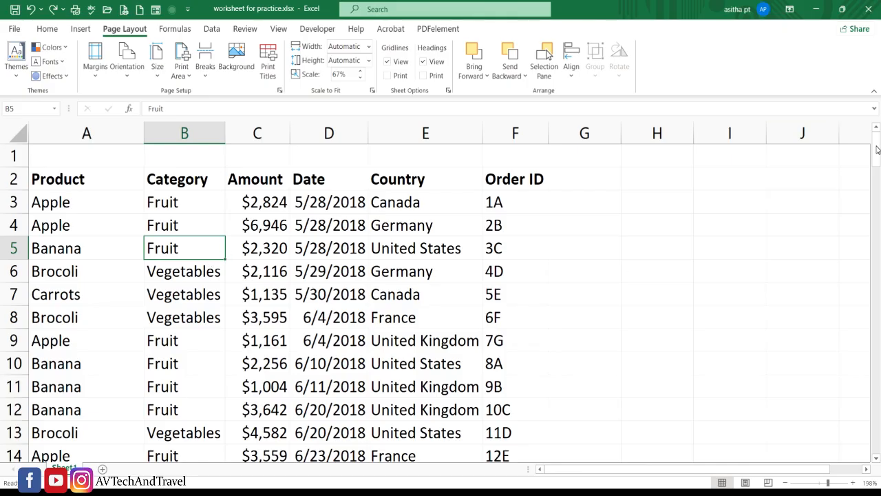
{"action": "left_click_drag", "start_coordinate": [877, 150], "coordinate": [865, 392]}
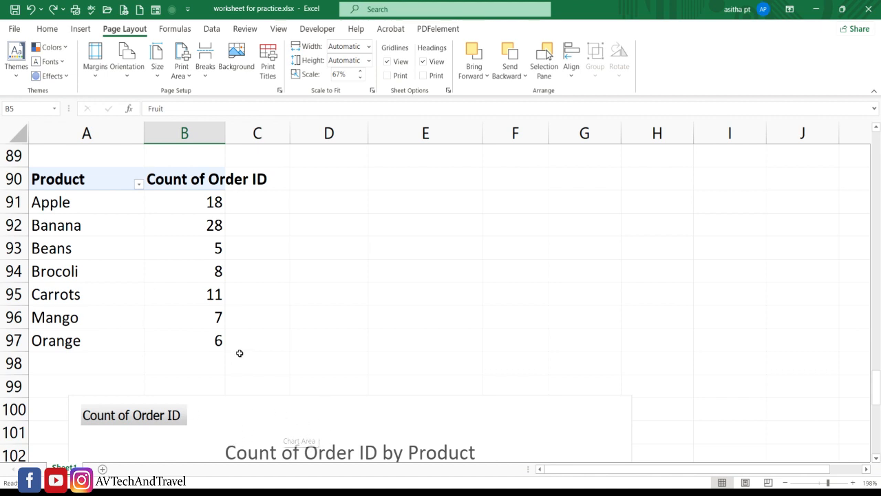
{"action": "left_click", "coordinate": [35, 373]}
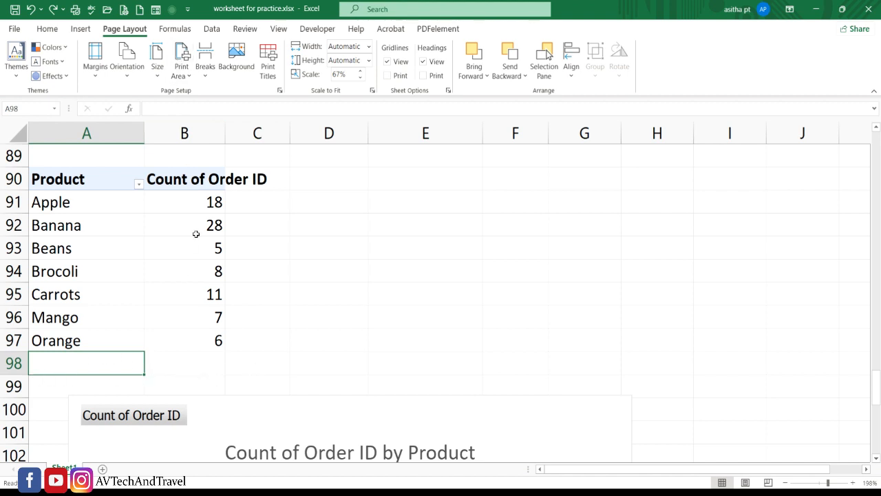
{"action": "left_click", "coordinate": [205, 71]}
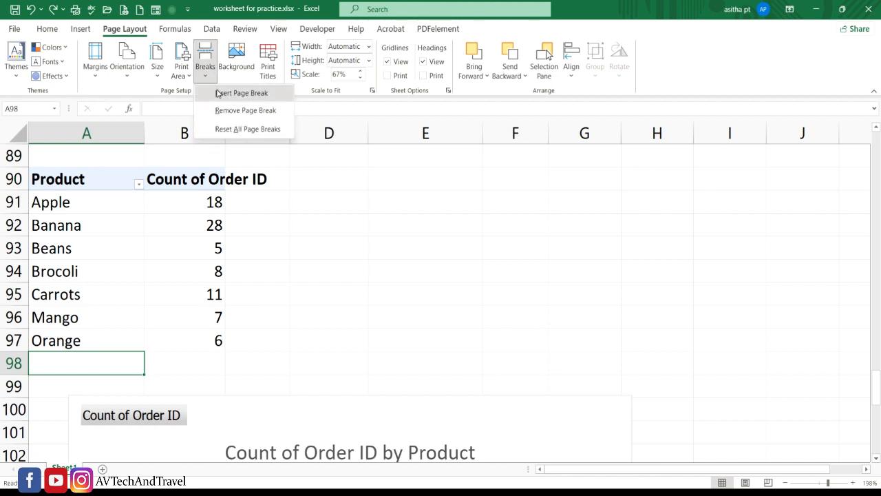
{"action": "left_click", "coordinate": [217, 95]}
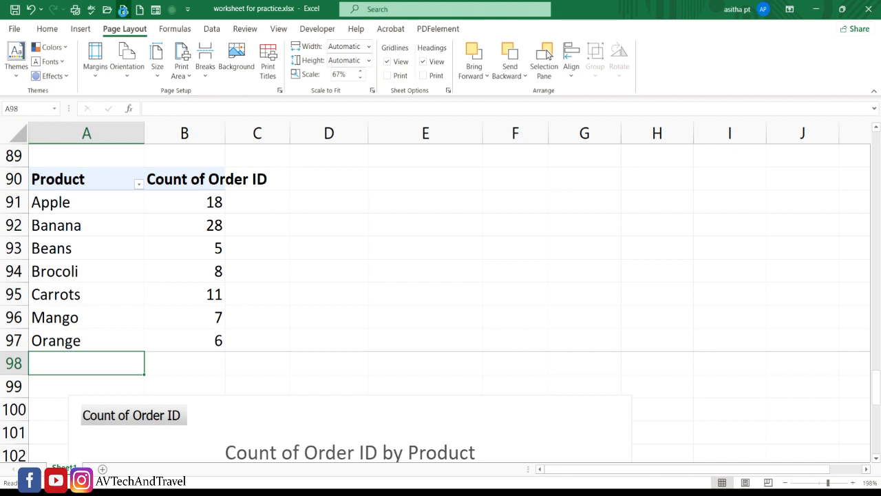
Page through the print preview to check the break between the count table and the chart, and return to the worksheet.
{"action": "left_click", "coordinate": [123, 10]}
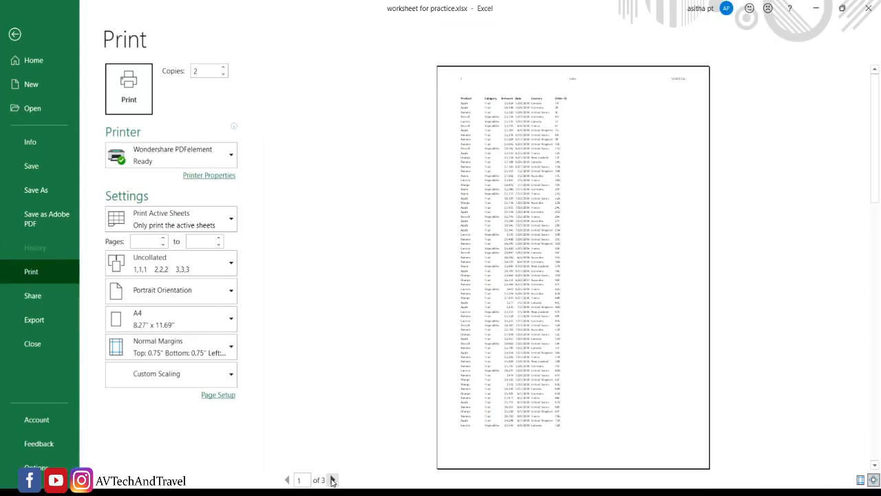
{"action": "left_click", "coordinate": [332, 481]}
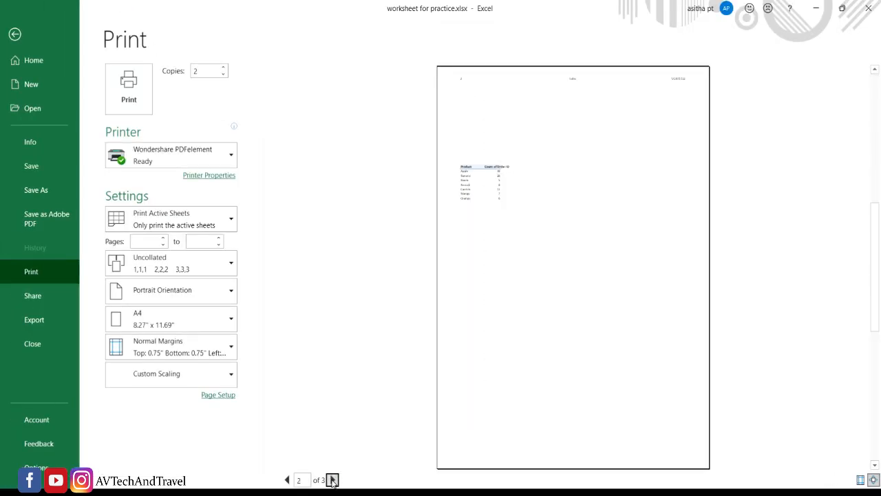
{"action": "left_click", "coordinate": [332, 479]}
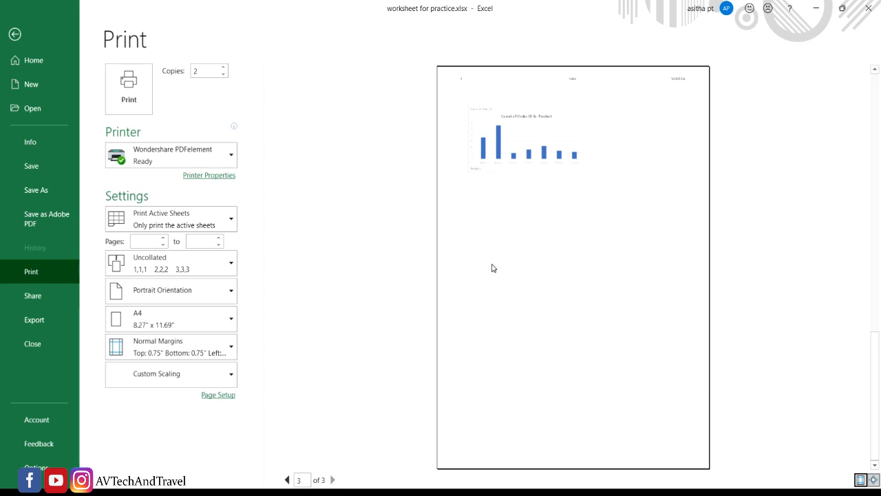
{"action": "left_click", "coordinate": [15, 34]}
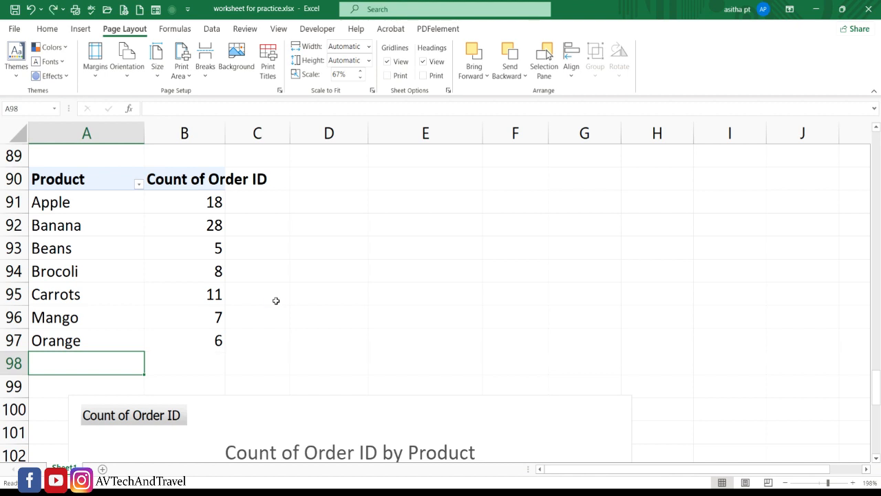
Remove the page break above row 98 and enter the title "Product Information" in cell B1.
{"action": "left_click", "coordinate": [205, 65]}
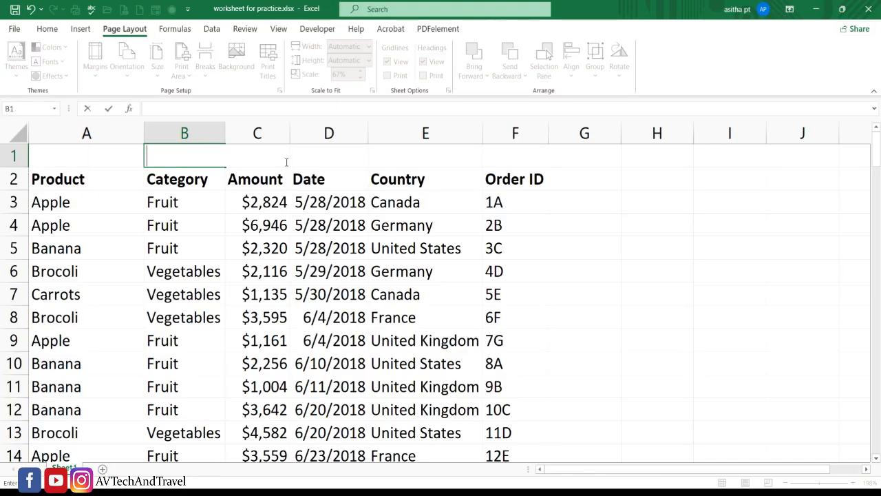
{"action": "type", "text": "Product"}
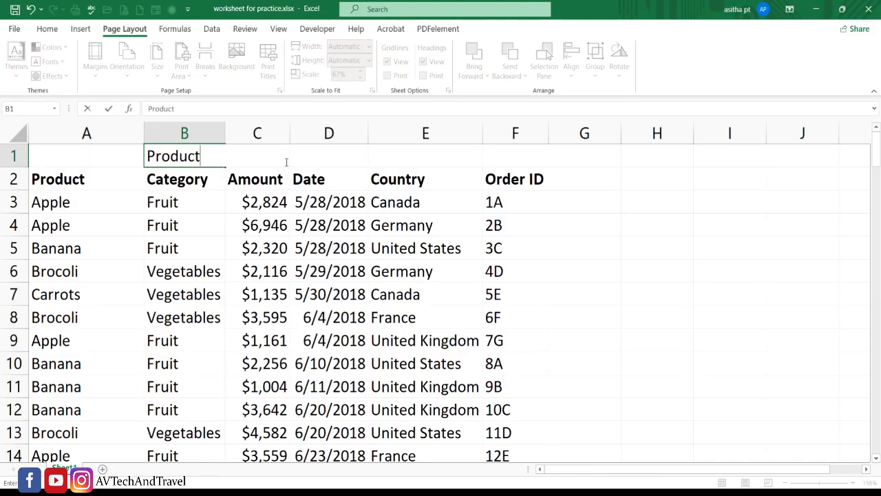
{"action": "type", "text": " Information"}
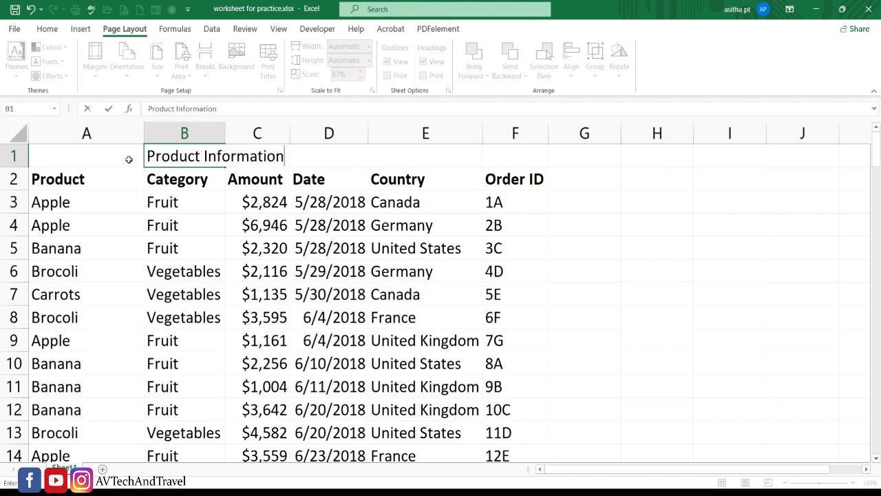
Merge and center the title across A1:F1, make it bold and increase its font size.
{"action": "left_click_drag", "start_coordinate": [120, 158], "coordinate": [498, 159]}
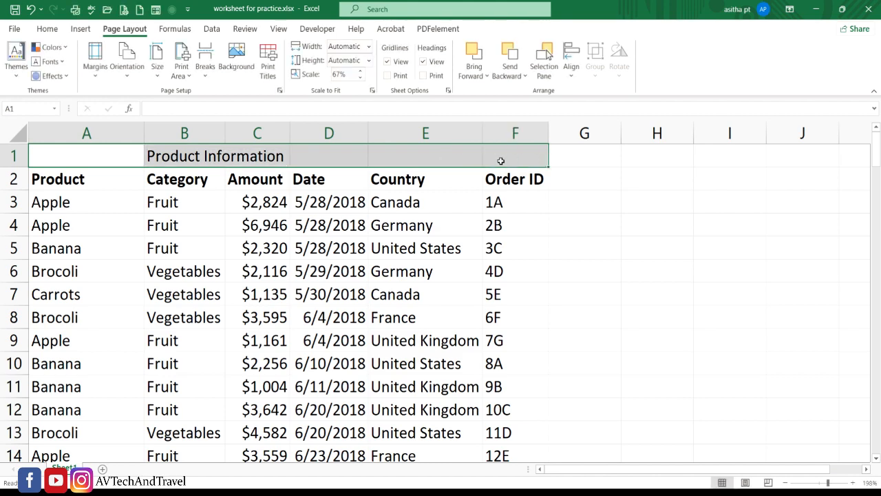
{"action": "left_click", "coordinate": [47, 29]}
{"action": "left_click", "coordinate": [343, 71]}
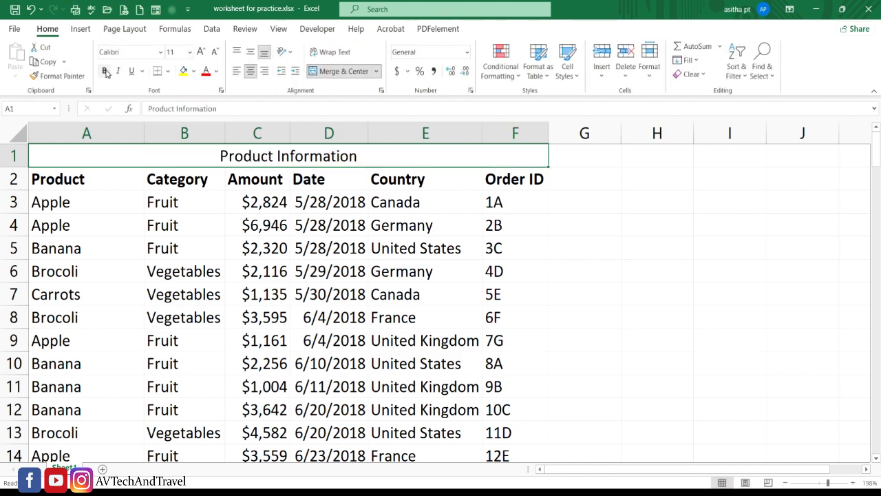
{"action": "left_click", "coordinate": [104, 71]}
{"action": "left_click", "coordinate": [200, 52]}
{"action": "left_click", "coordinate": [200, 52]}
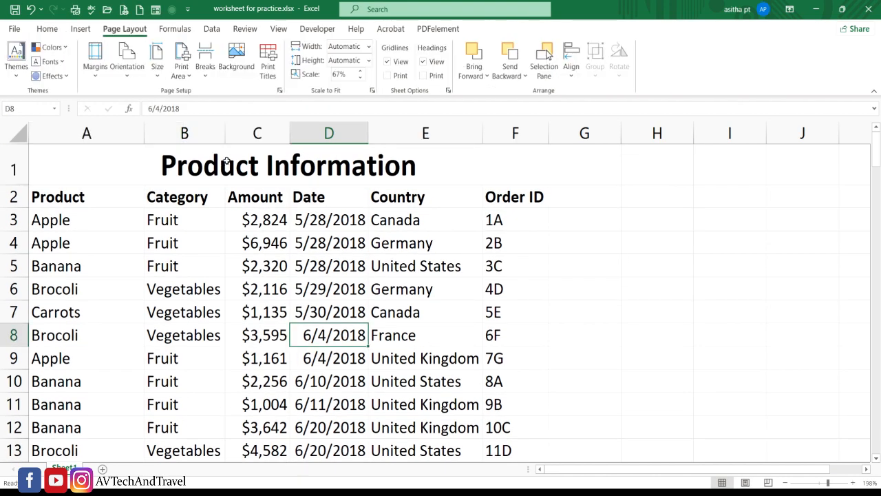
Page through the print preview to check whether the title shows on both pages, and return to the worksheet.
{"action": "left_click", "coordinate": [124, 8]}
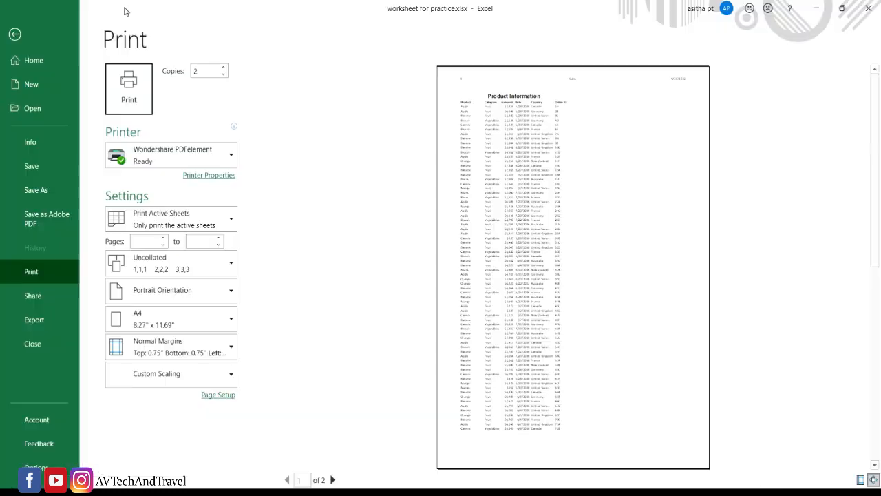
{"action": "left_click", "coordinate": [333, 479]}
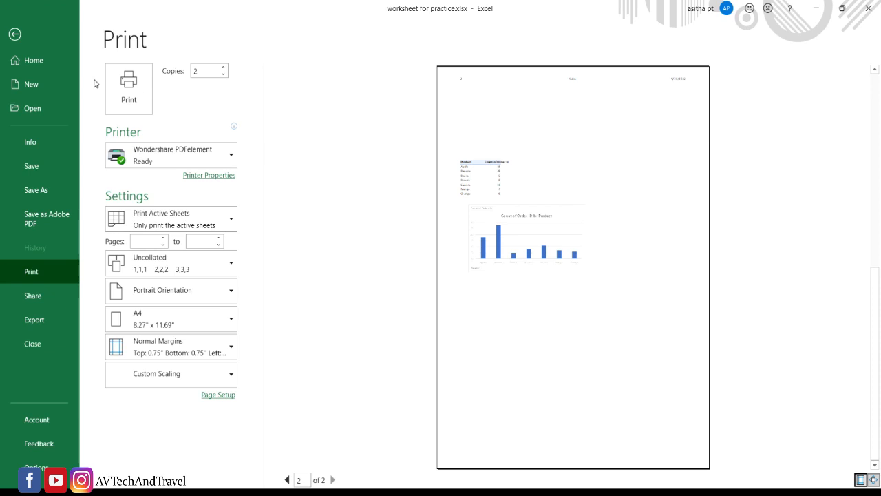
{"action": "left_click", "coordinate": [15, 34]}
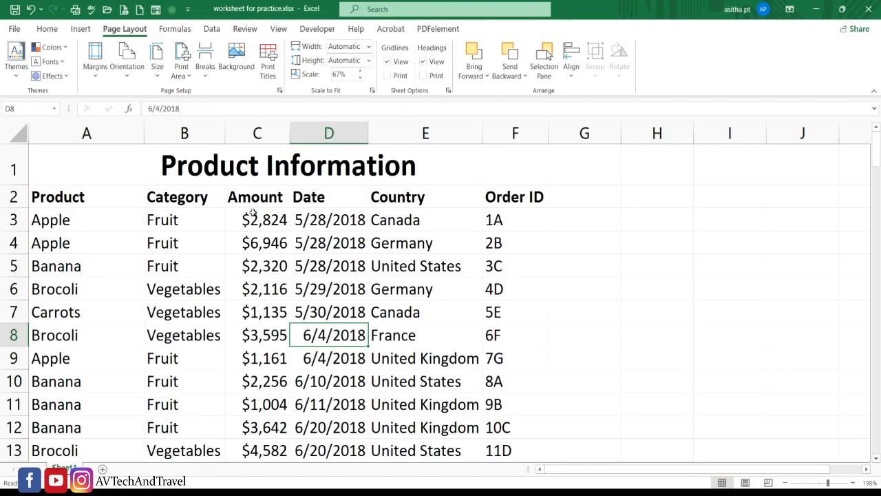
Set row 1 ($1:$1) as the print title row to repeat at the top of every printed page.
{"action": "left_click", "coordinate": [267, 69]}
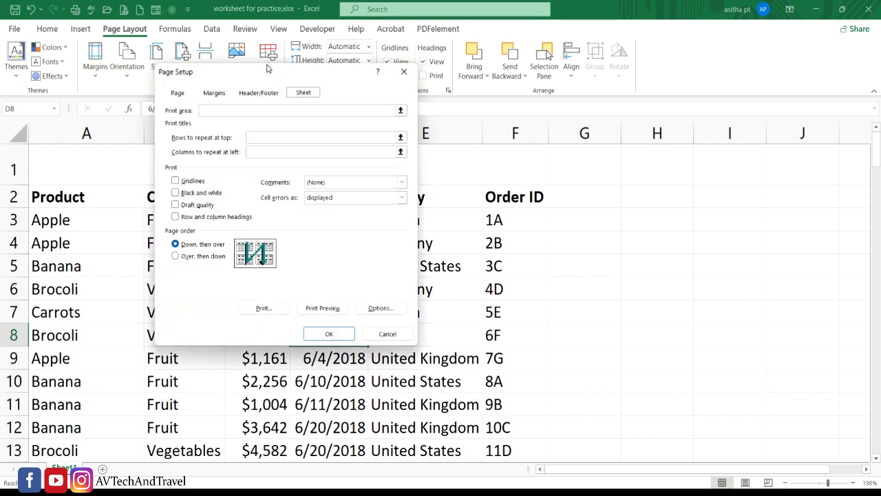
{"action": "left_click_drag", "start_coordinate": [253, 75], "coordinate": [428, 86]}
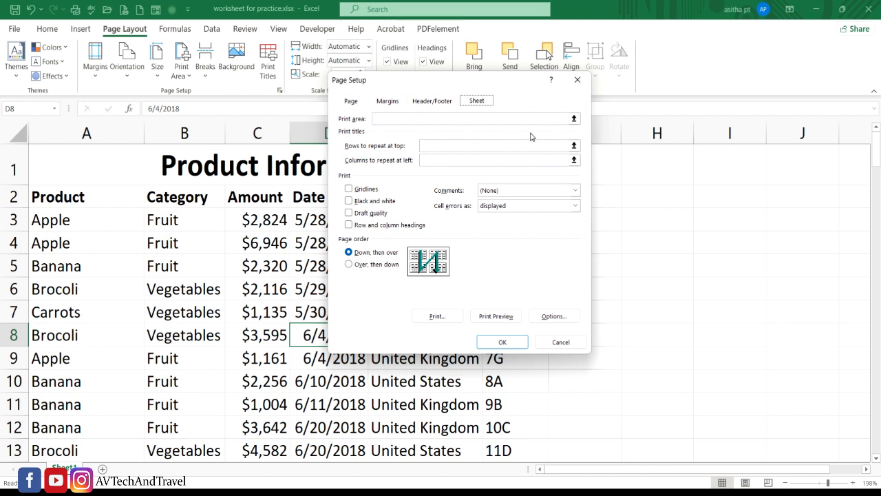
{"action": "left_click", "coordinate": [574, 147]}
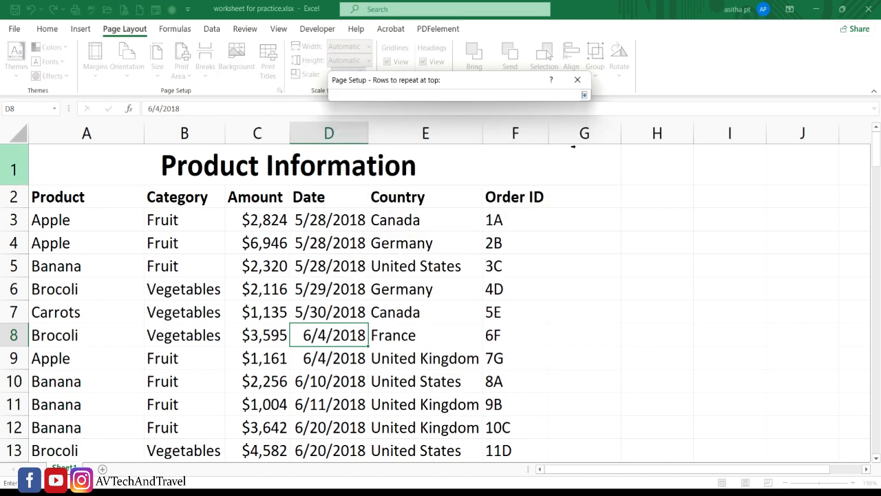
{"action": "left_click", "coordinate": [5, 154]}
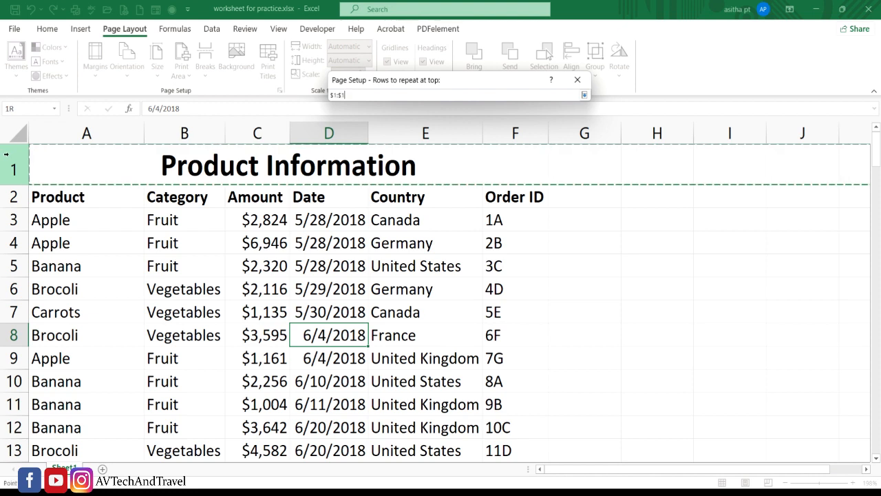
{"action": "left_click", "coordinate": [584, 95]}
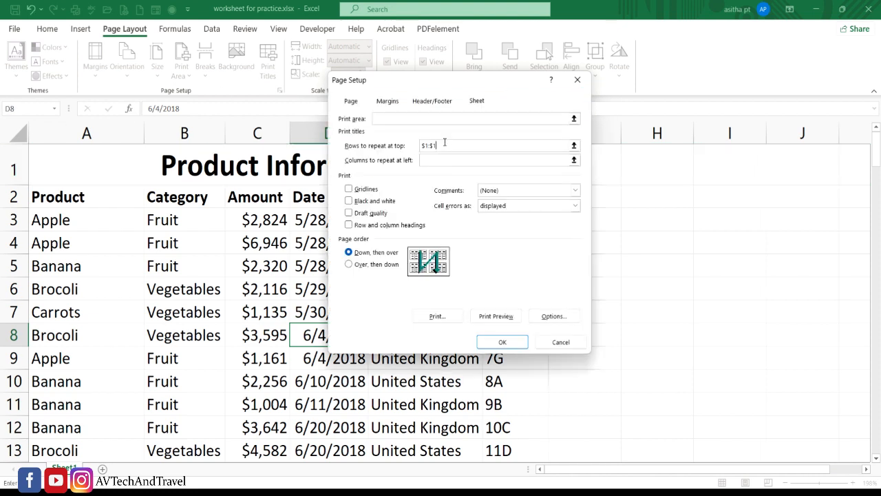
{"action": "left_click", "coordinate": [497, 341]}
{"action": "left_click", "coordinate": [495, 340]}
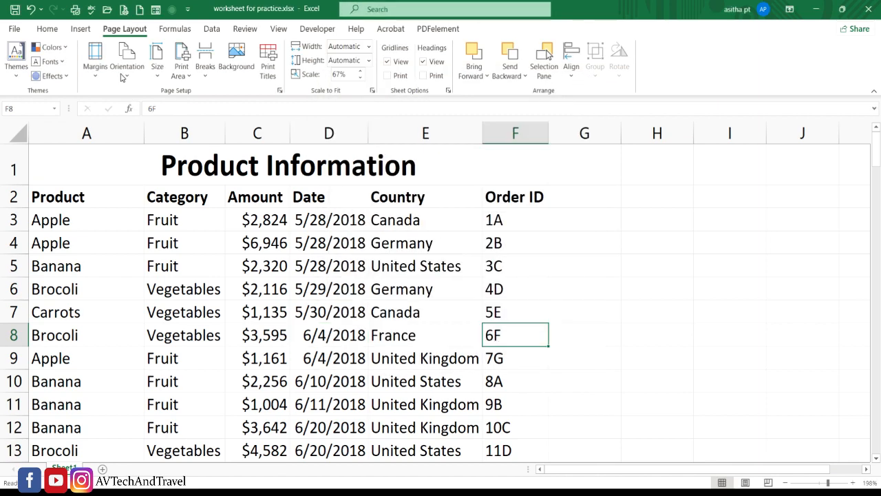
Check the second page of the print preview for the repeated title row, and return to the worksheet.
{"action": "left_click", "coordinate": [124, 11]}
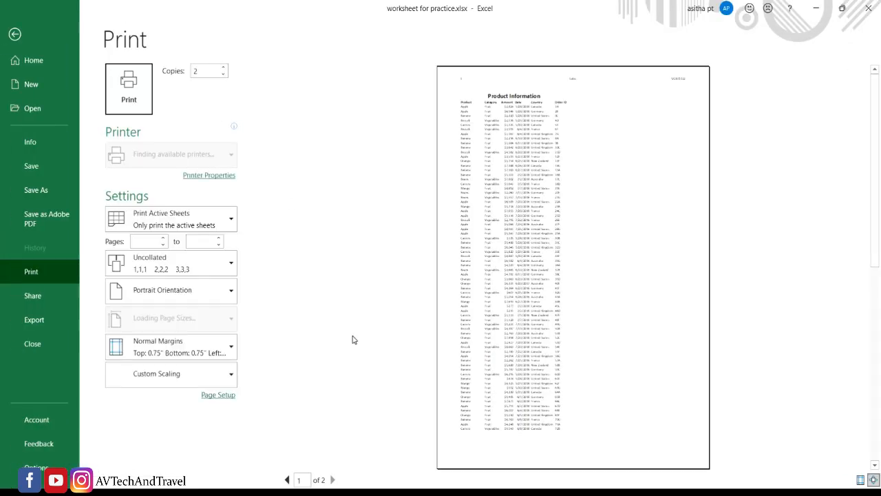
{"action": "left_click", "coordinate": [331, 480]}
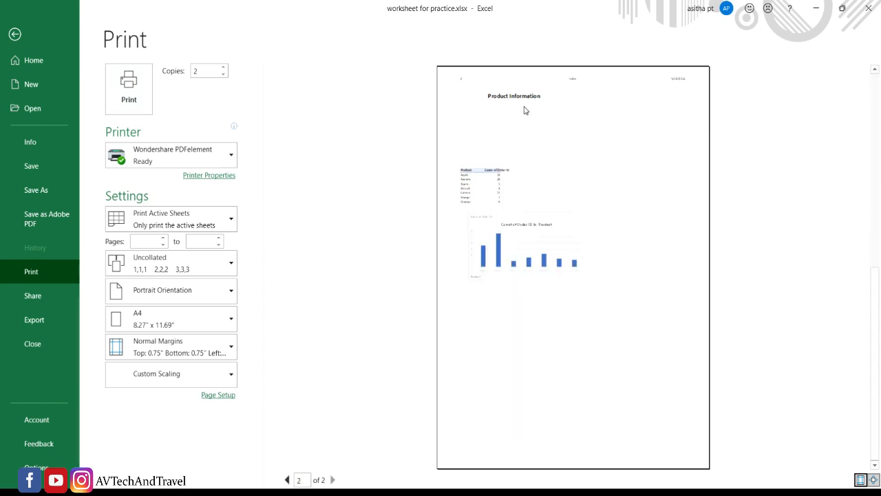
{"action": "key", "text": "Escape"}
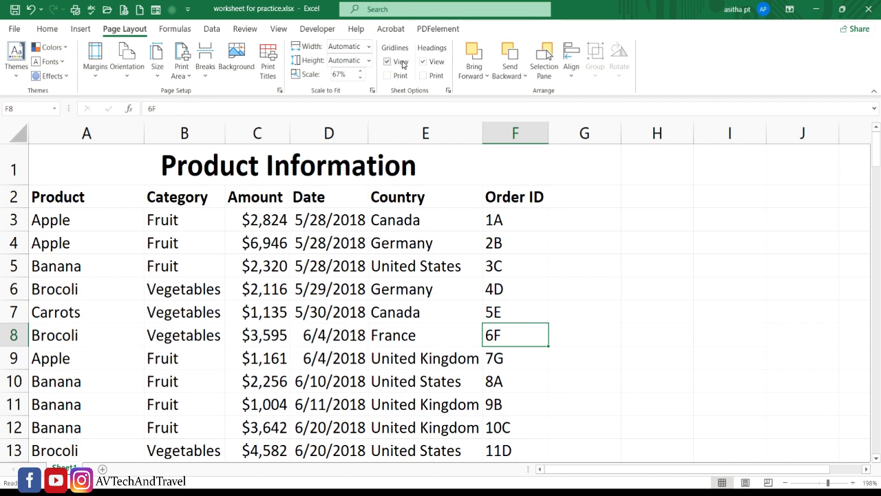
Preview the printout without gridlines, turn on gridline printing for the sheet, and check the print preview again.
{"action": "left_click", "coordinate": [124, 11]}
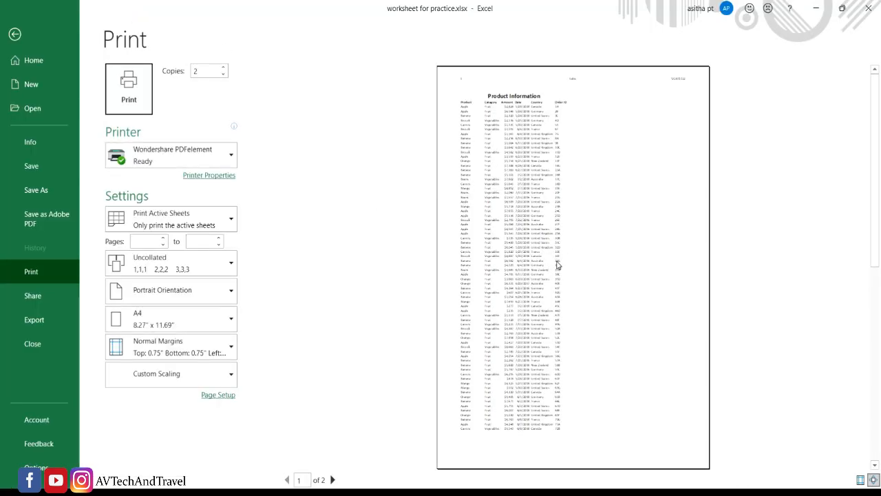
{"action": "left_click", "coordinate": [15, 35]}
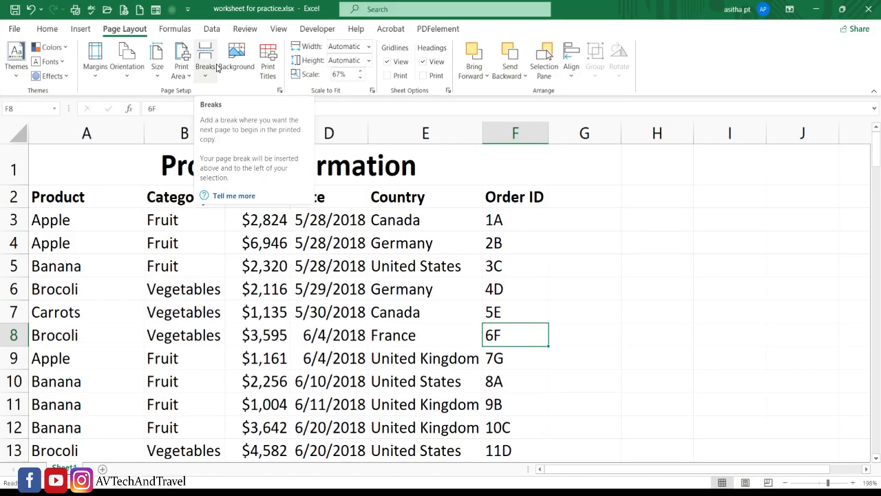
{"action": "left_click", "coordinate": [387, 76]}
{"action": "left_click", "coordinate": [123, 10]}
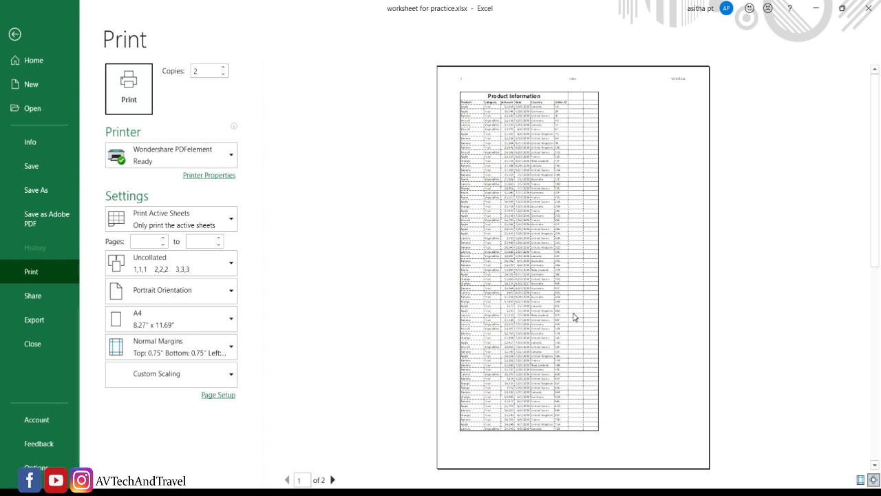
{"action": "left_click", "coordinate": [14, 35]}
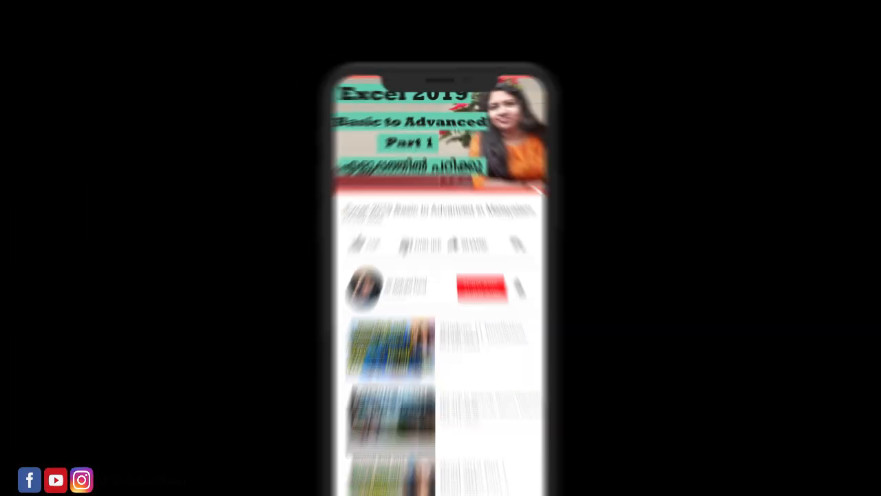